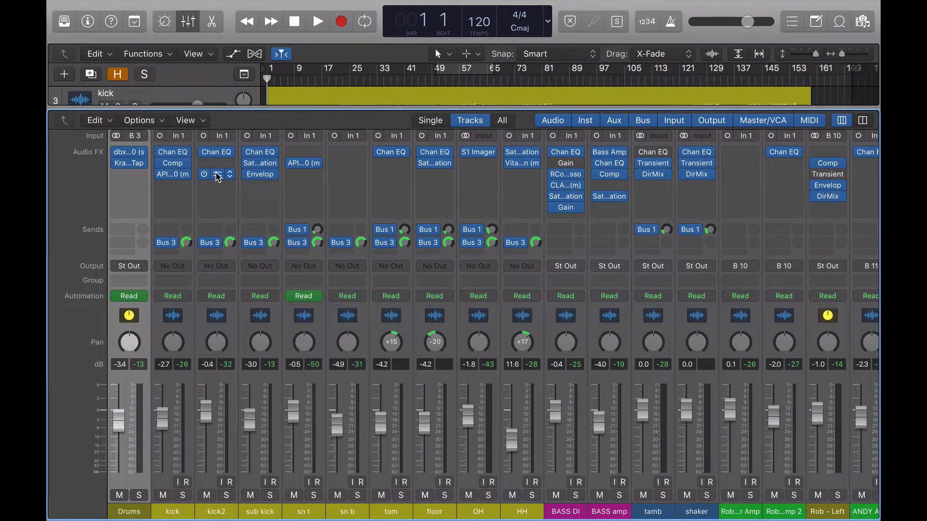
- Open the Transient Master plugin on the kick2 channel and move its window over the mixer
left_click(217, 175)
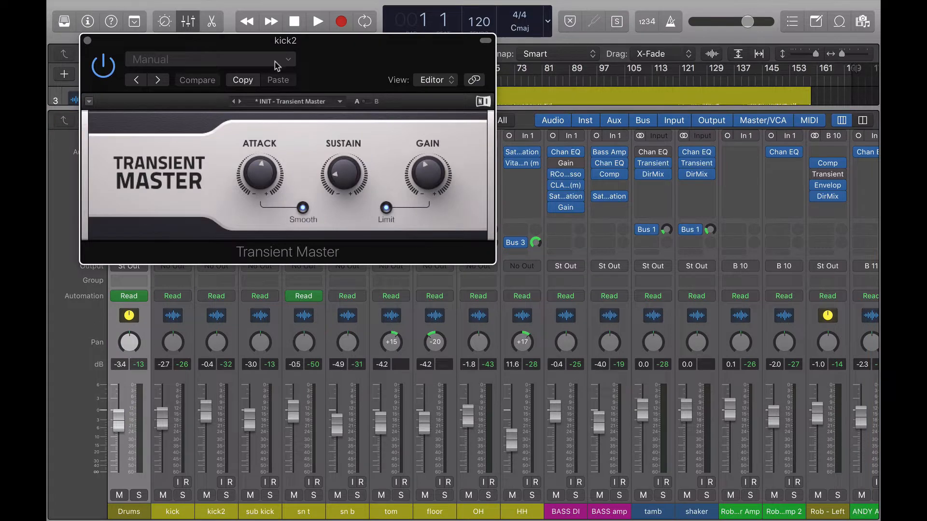
left_click_drag(319, 45, 623, 147)
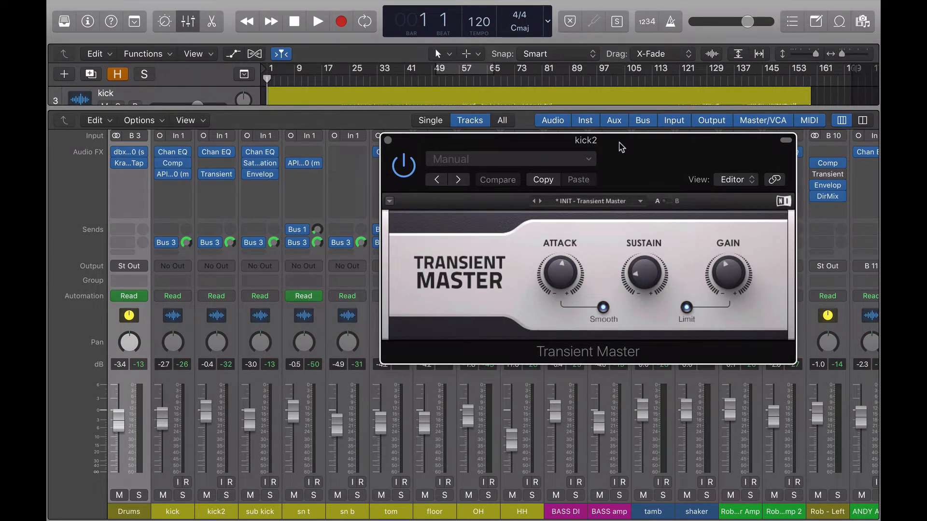
mouse_move(555, 283)
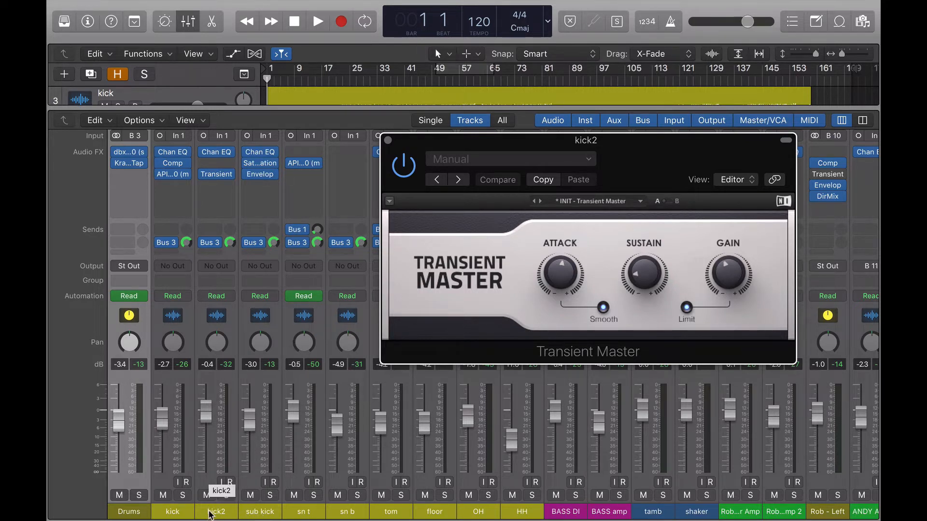
mouse_move(646, 271)
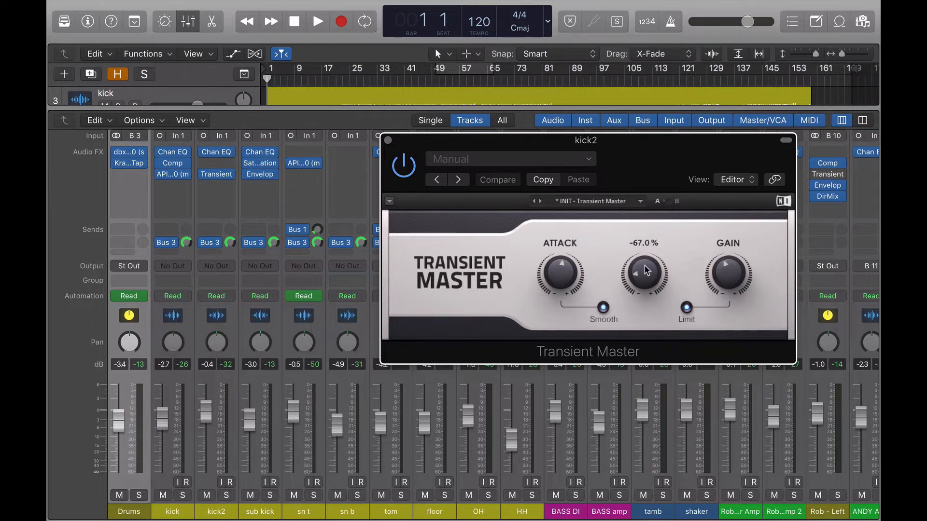
- Bypass kick2's Transient Master and start playback from around bar 26
left_click(400, 172)
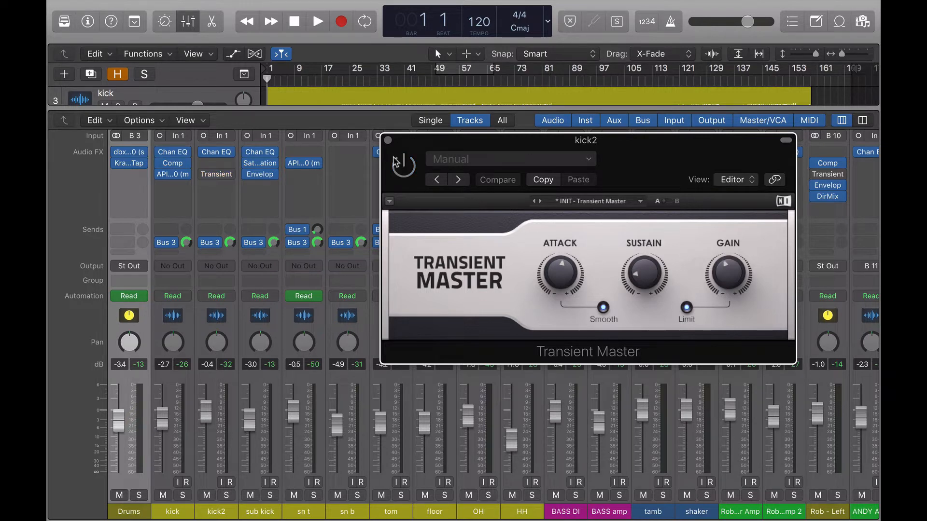
left_click(354, 80)
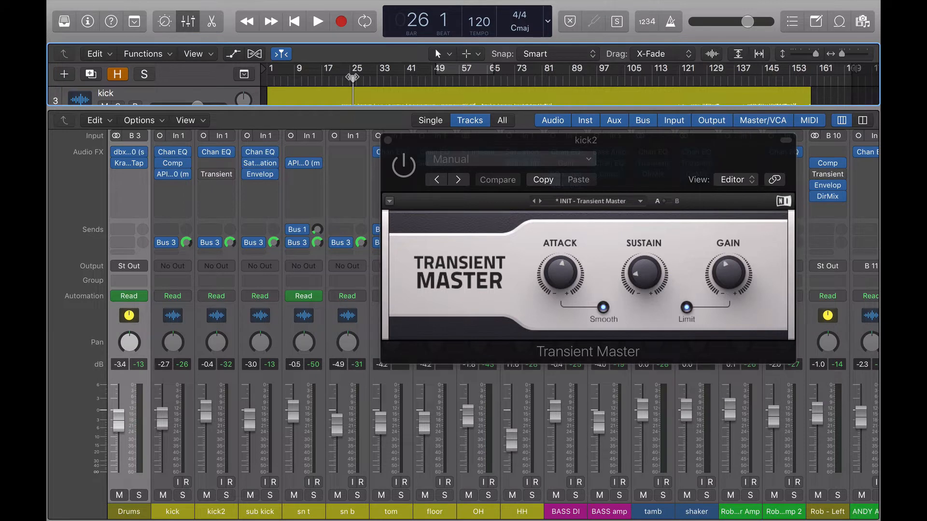
key("space")
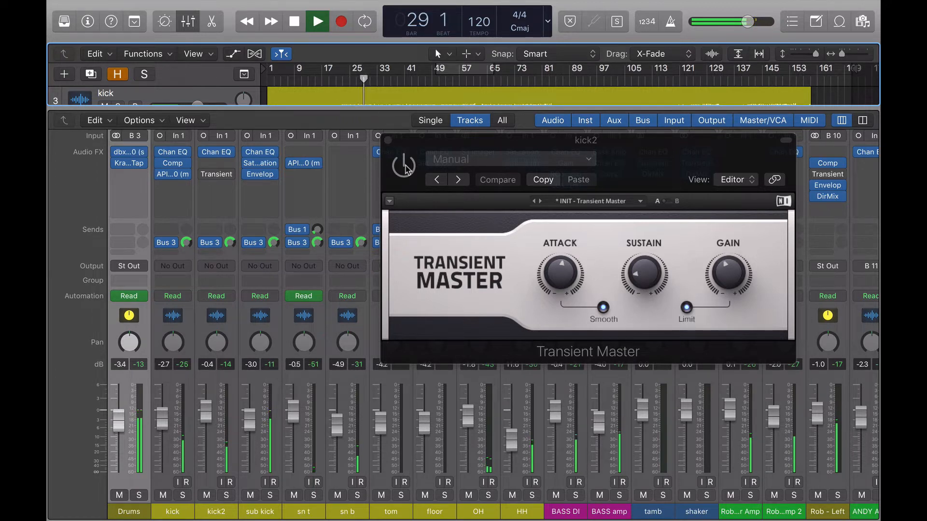
- Solo kick2, re-enable its Transient Master while listening, and stop playback
left_click(226, 495)
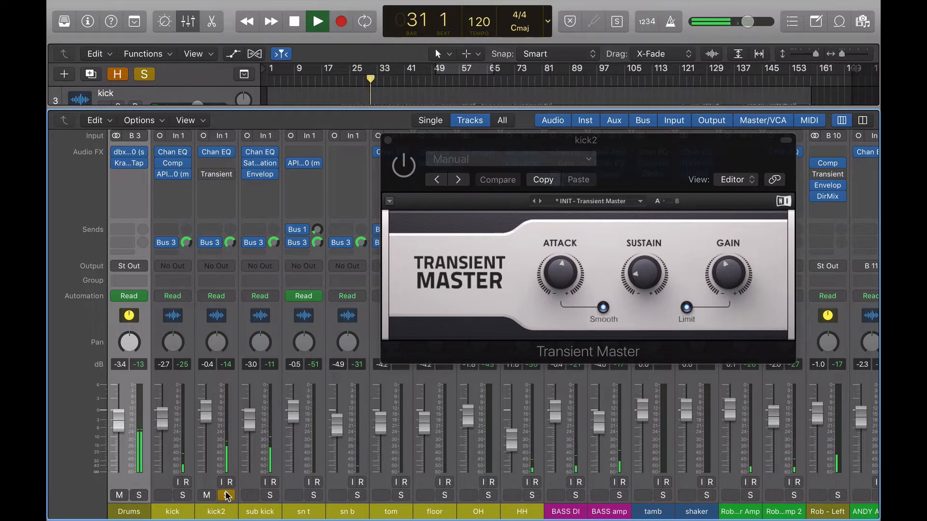
left_click(410, 175)
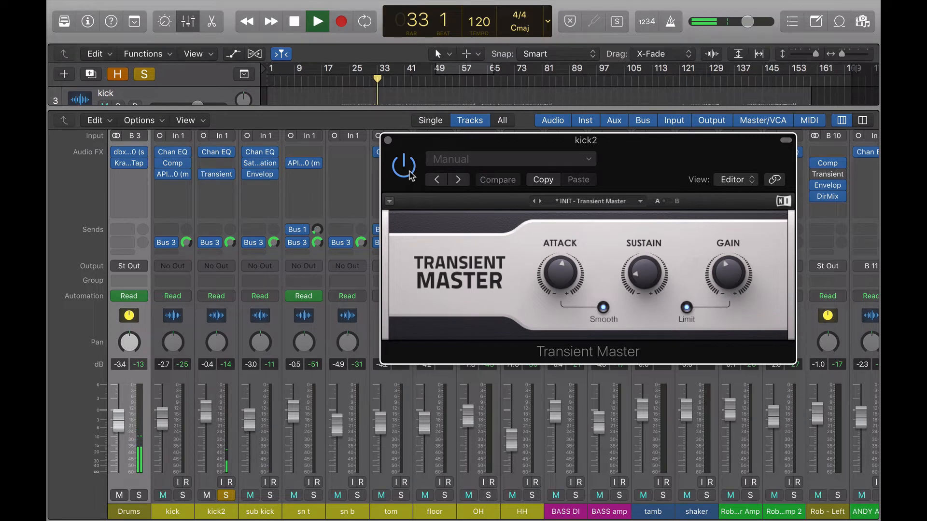
key("space")
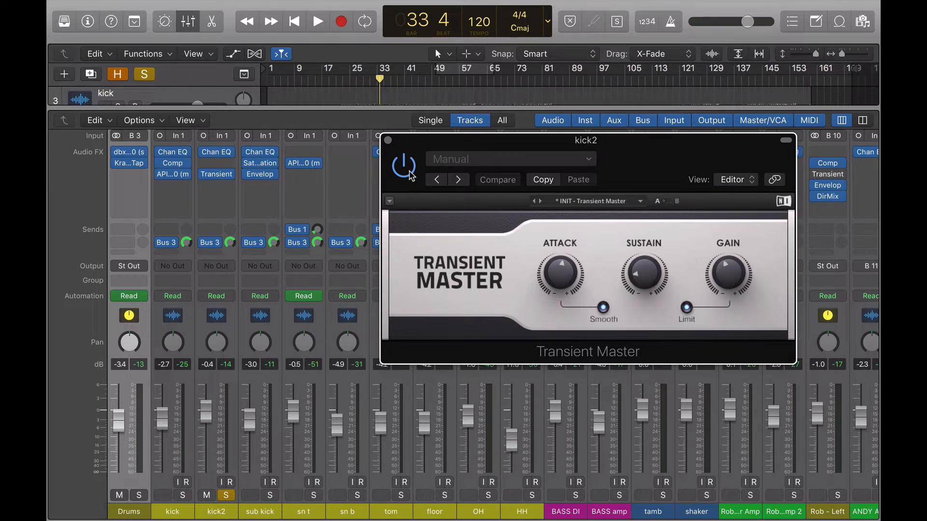
- Clear the solo and toggle kick2's Transient Master off and back on during playback to compare
left_click(145, 74)
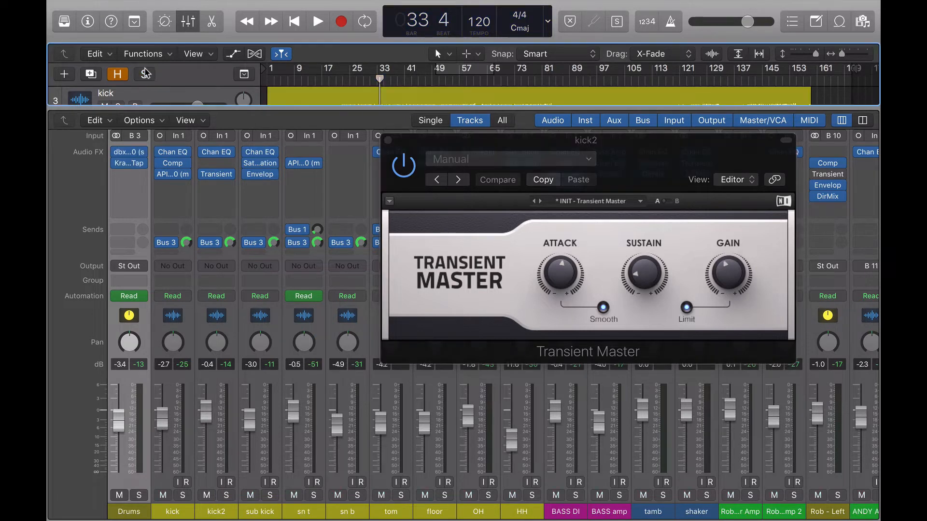
key("space")
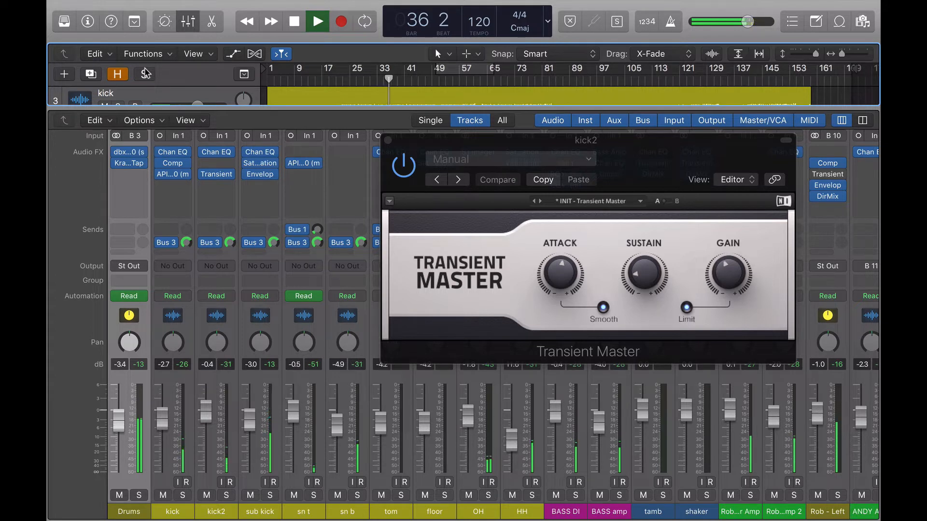
left_click(403, 165)
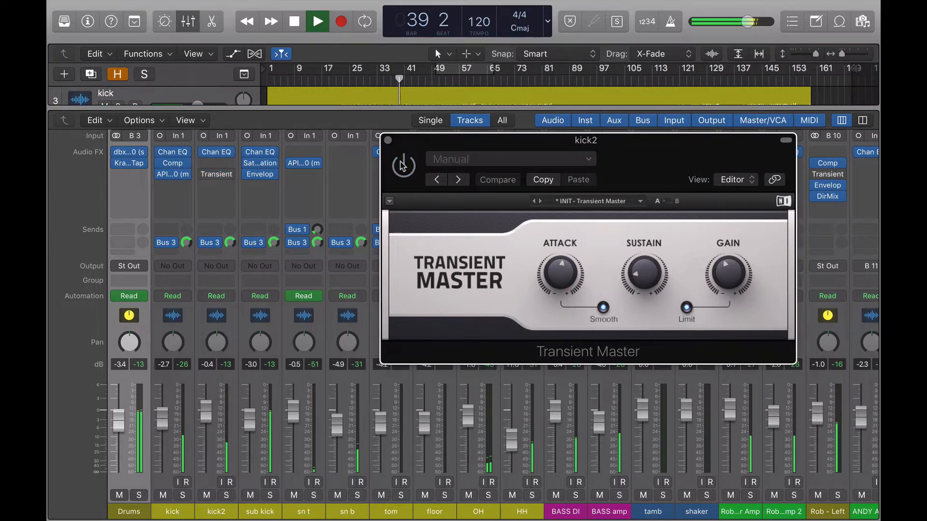
key("space")
left_click(403, 165)
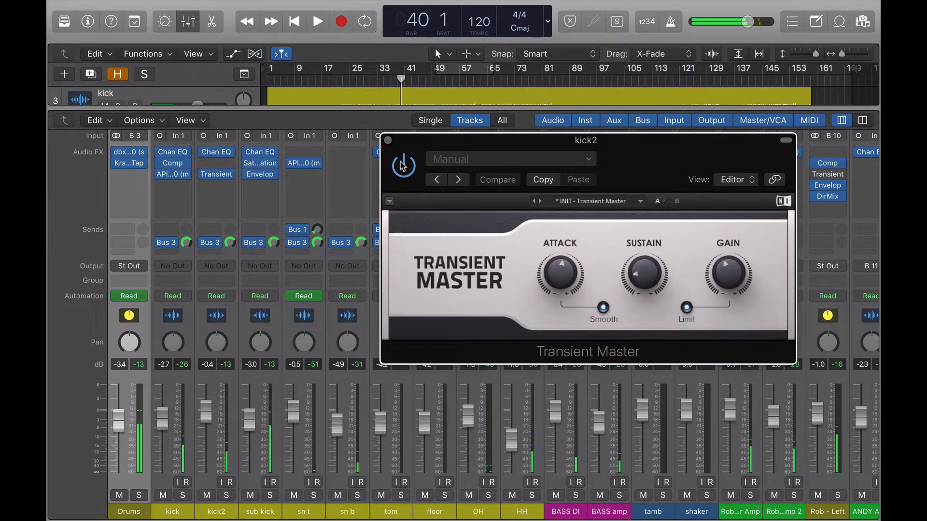
- Close the Transient Master window, open the Enveloper on the sub kick channel, and move its window aside
left_click(388, 140)
left_click(260, 179)
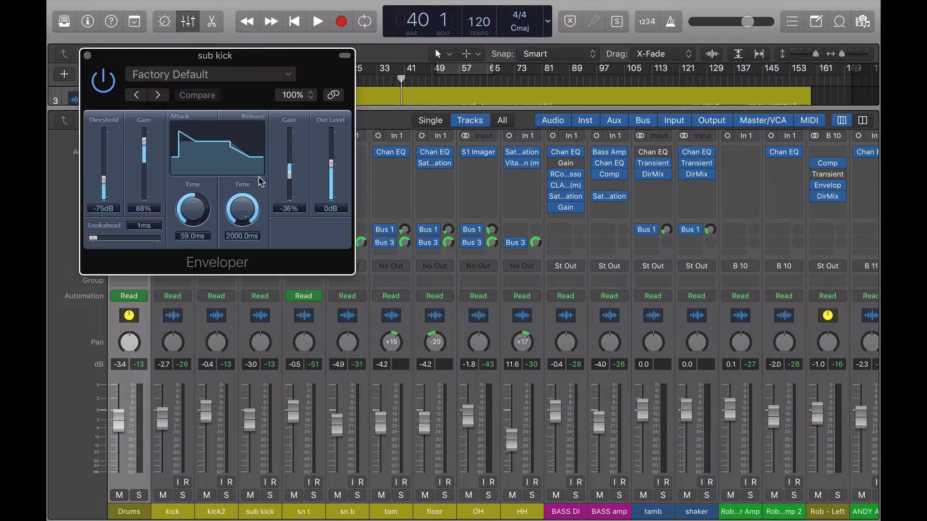
left_click_drag(215, 58, 570, 124)
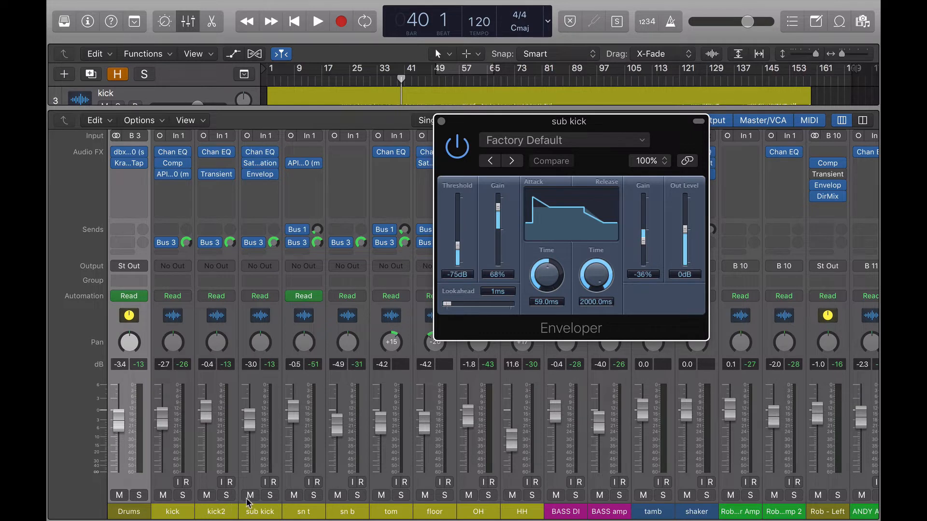
- Solo sub kick, bypass its Enveloper, and start playback to compare
left_click(269, 495)
left_click(454, 153)
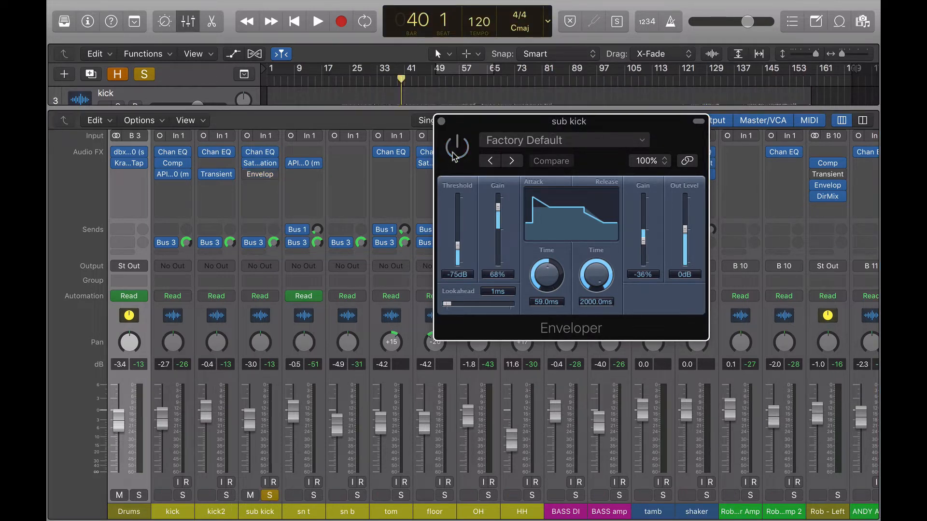
key("space")
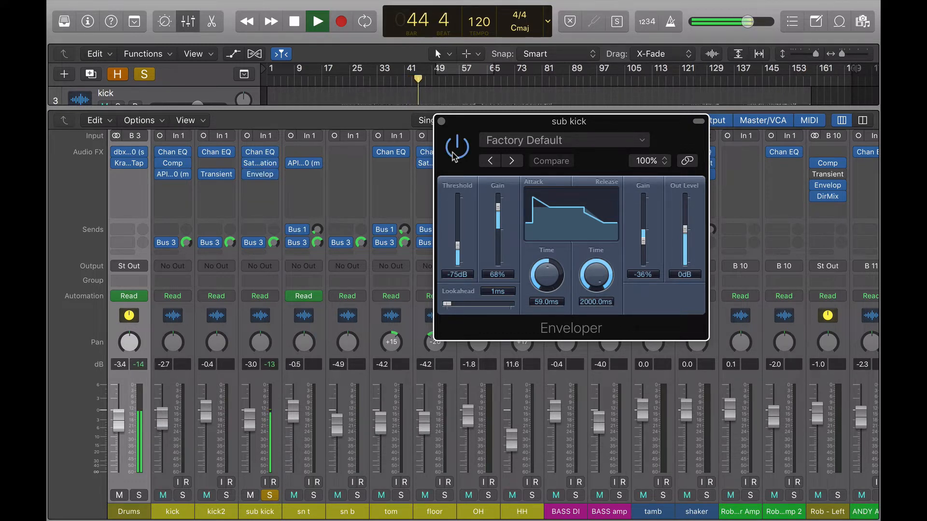
- Lower the Enveloper's attack Gain to 50% and stop playback
left_click_drag(498, 209, 498, 216)
key("space")
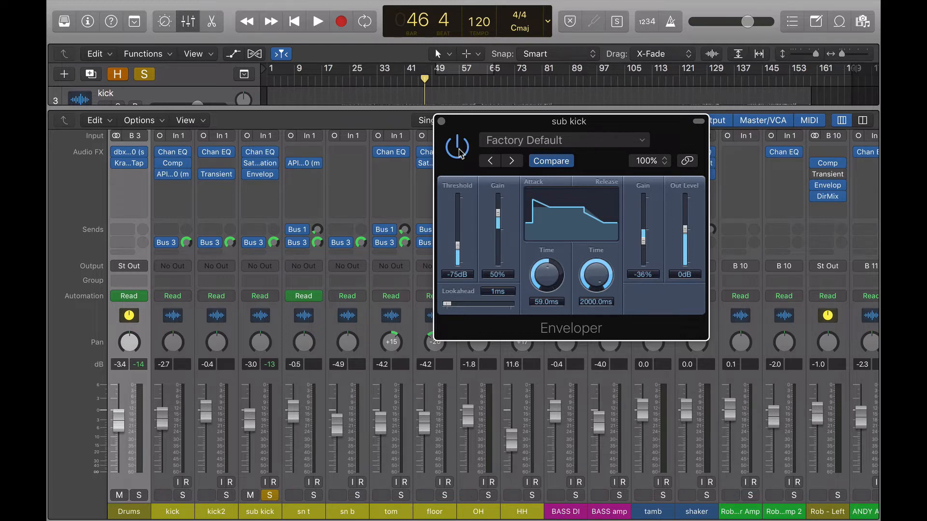
- Close the Enveloper window and unsolo the sub kick channel
left_click(442, 124)
left_click(269, 495)
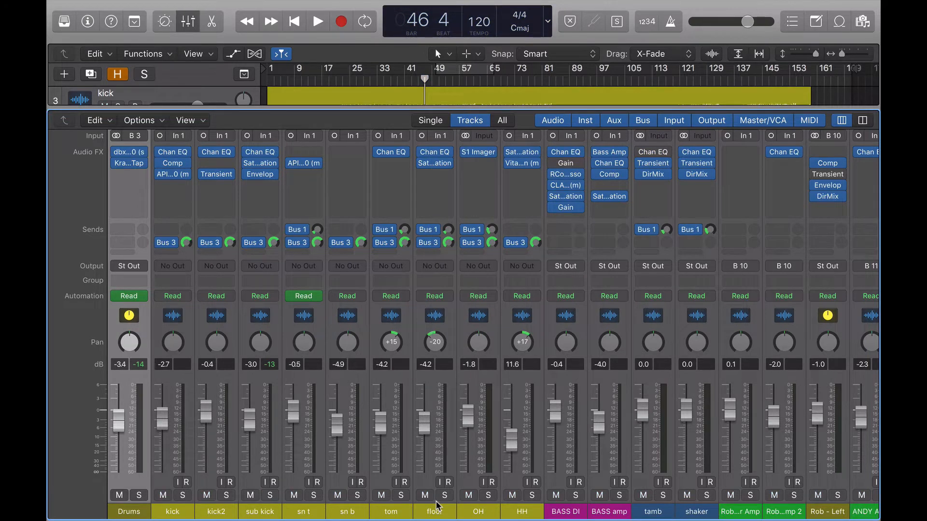
- Open the Transient Master plugin on the Rob - Left channel and move its window aside
scroll(580, 461, "right", 3)
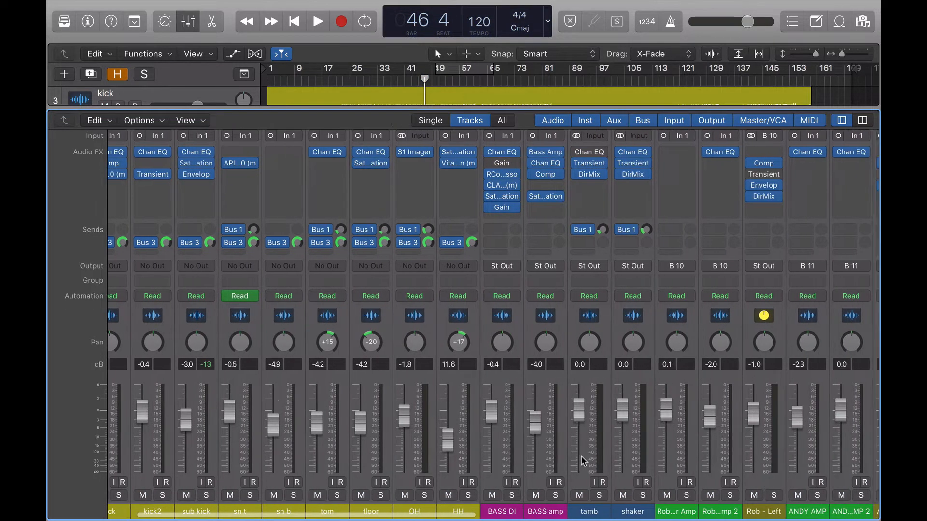
scroll(581, 461, "right", 2)
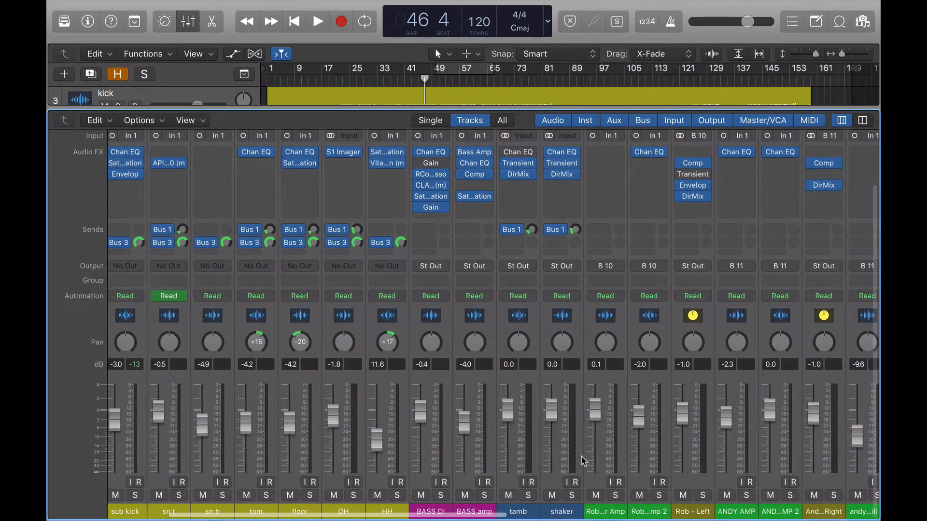
scroll(582, 461, "right", 4)
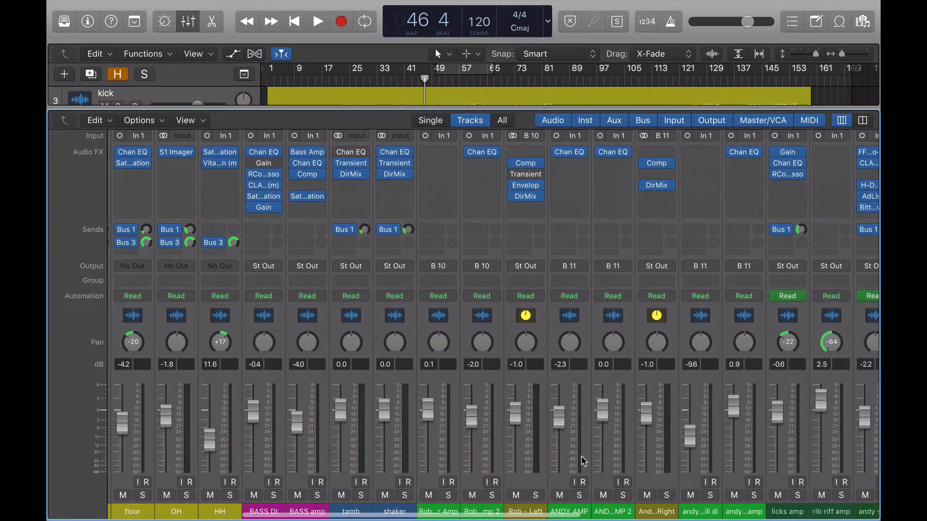
scroll(584, 461, "right", 2)
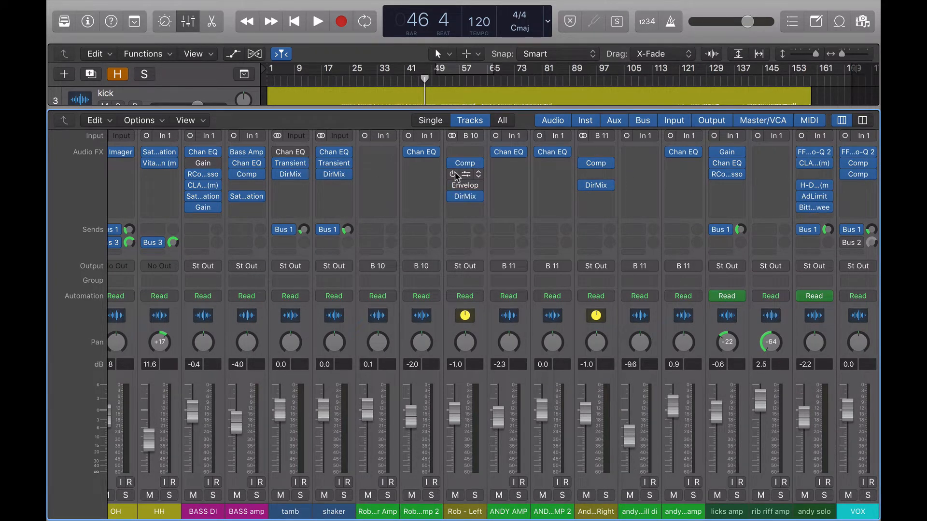
left_click(464, 176)
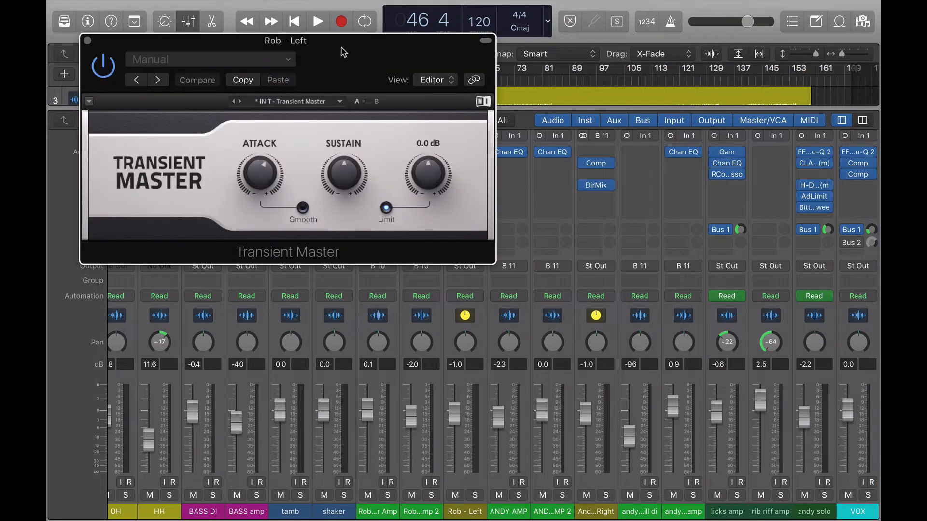
left_click_drag(341, 48, 720, 77)
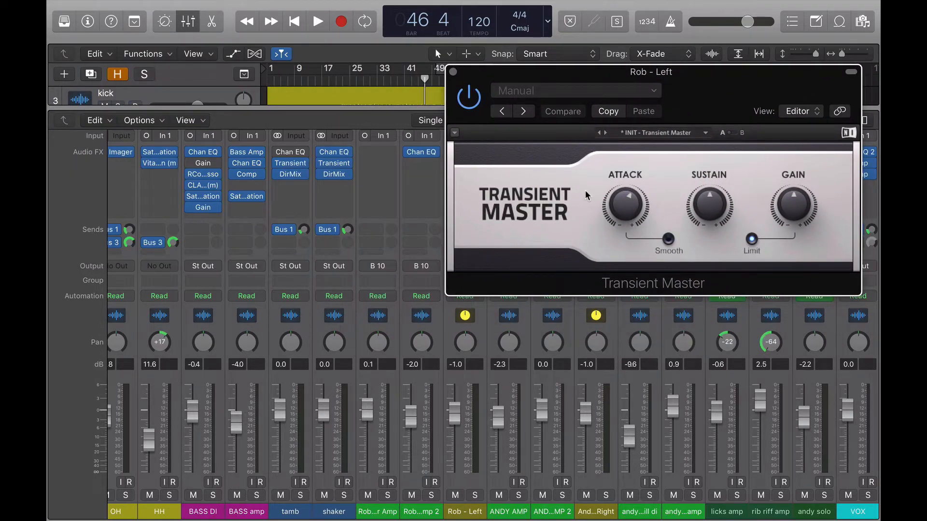
- Hide the mixer to show the tracks area and place the playhead near bar 8
key("super+equal")
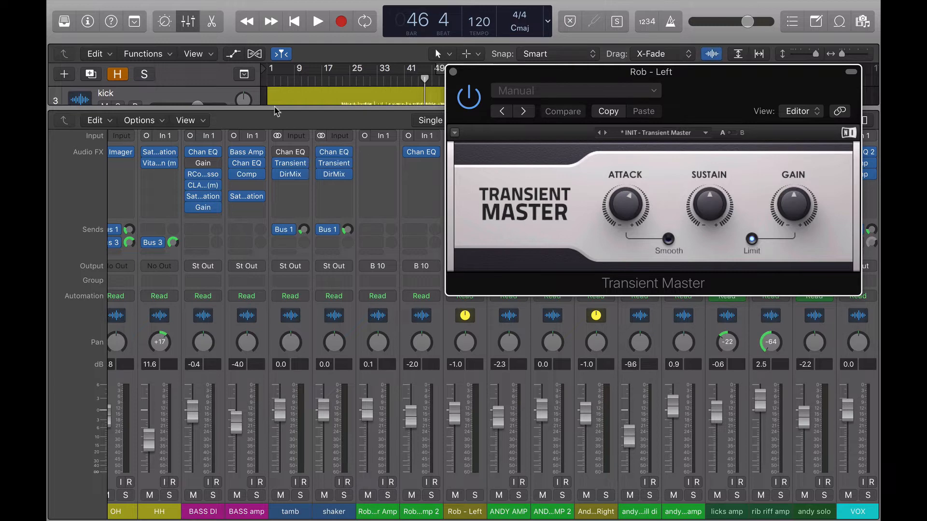
left_click(187, 21)
left_click(291, 81)
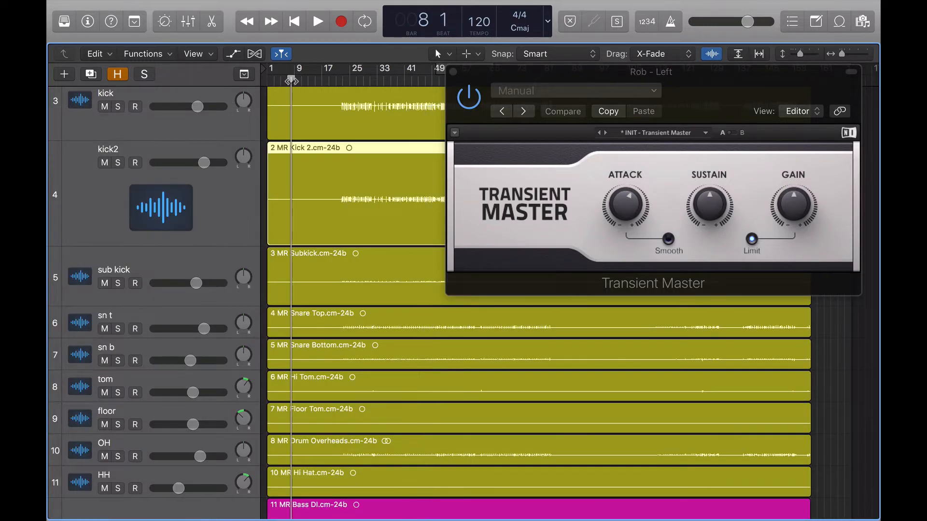
key("super+Right")
key("super+Right")
key("super+Right")
key("super+Right")
scroll(322, 182, "left", 4)
scroll(323, 179, "up", 2)
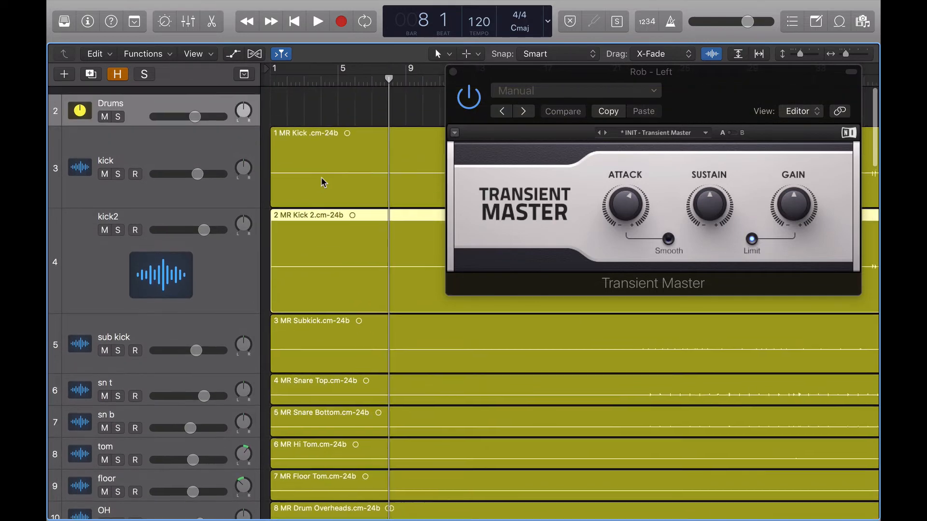
scroll(321, 177, "down", 15)
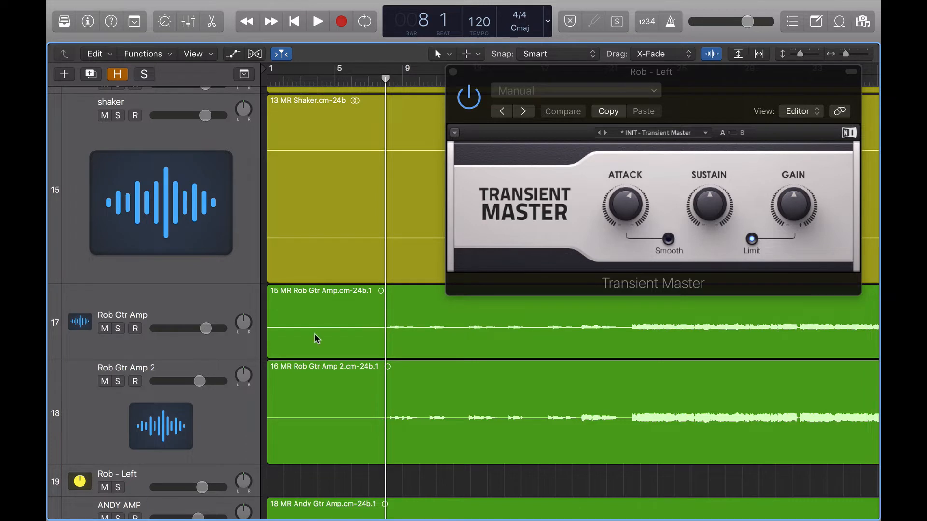
- Solo the Rob - Left, Rob Gtr Amp 2 and Rob Gtr Amp tracks
left_click(117, 487)
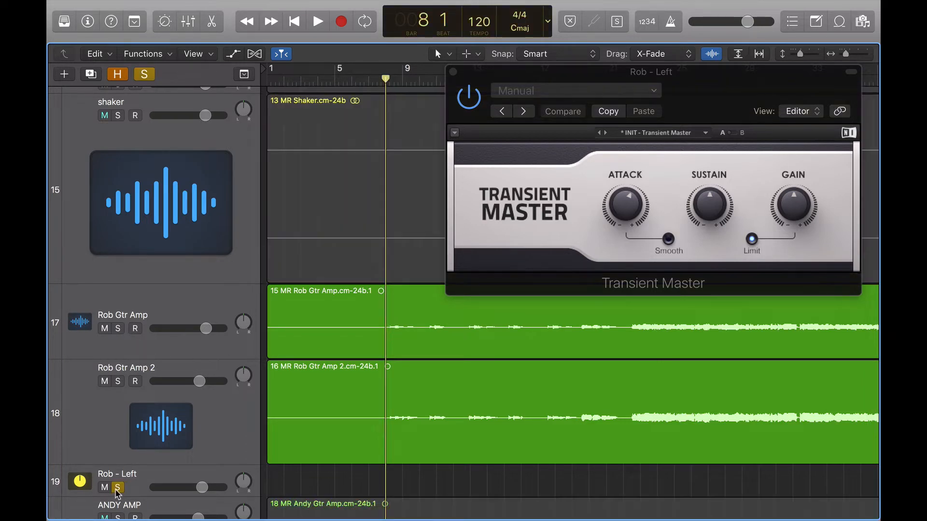
left_click(117, 381)
left_click(118, 328)
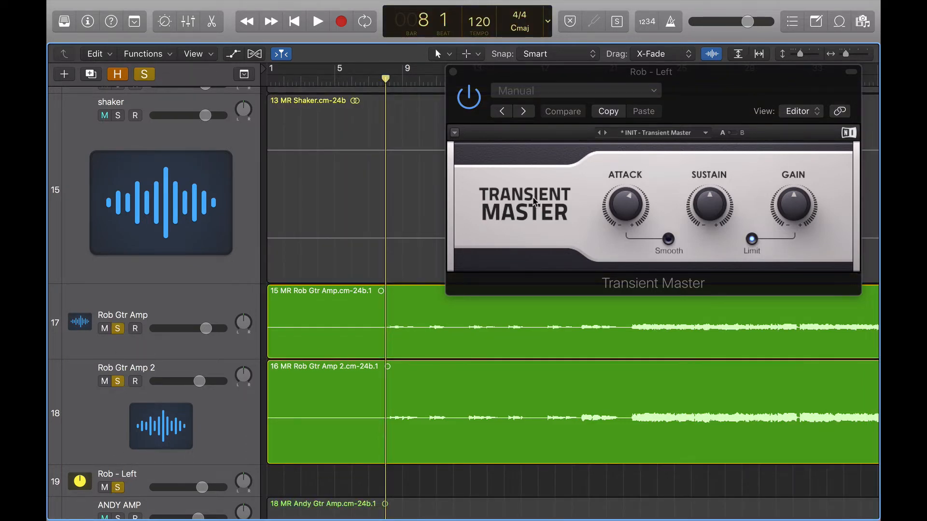
- Bypass Rob - Left's Transient Master and play the guitars to compare
left_click(464, 107)
key("space")
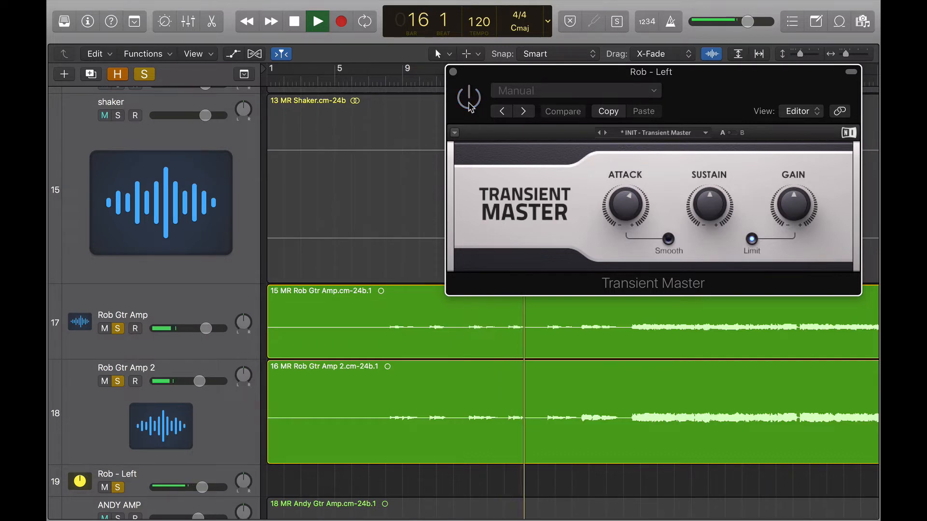
key("space")
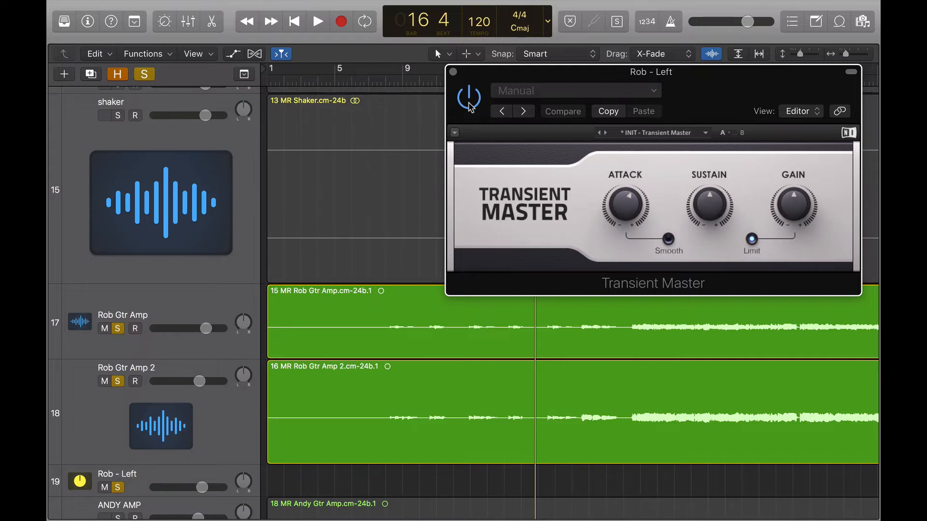
- Close the Transient Master window and zoom the tracks area out to see the whole song
left_click(453, 72)
key("super+Left")
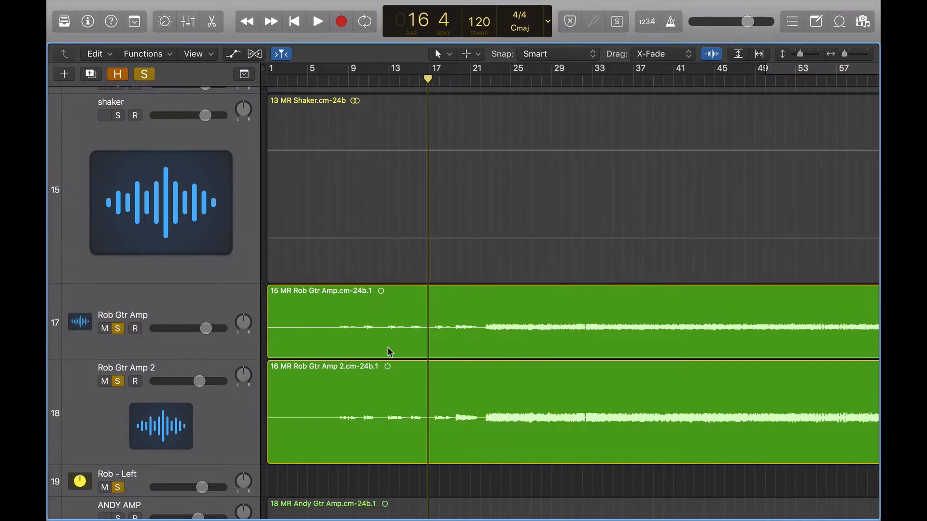
key("super+Left")
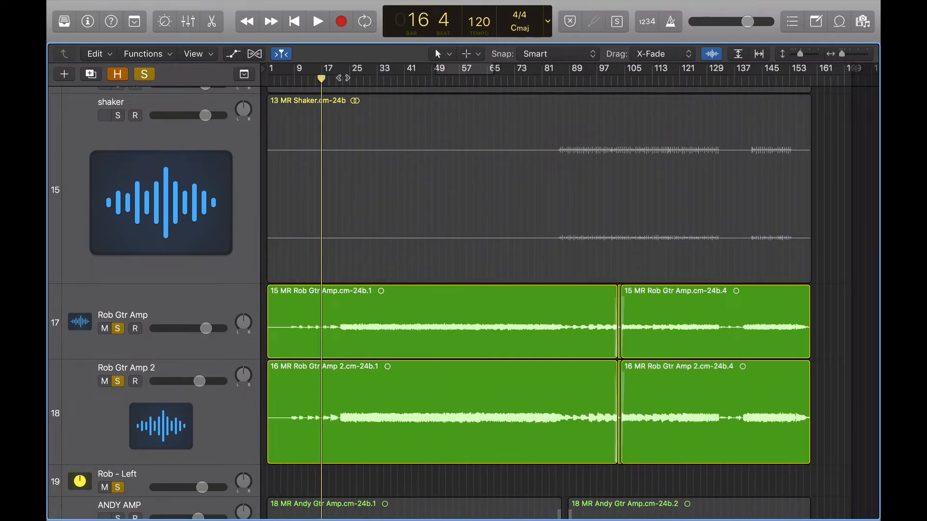
- Place the playhead near bar 22 and start playback
left_click(340, 81)
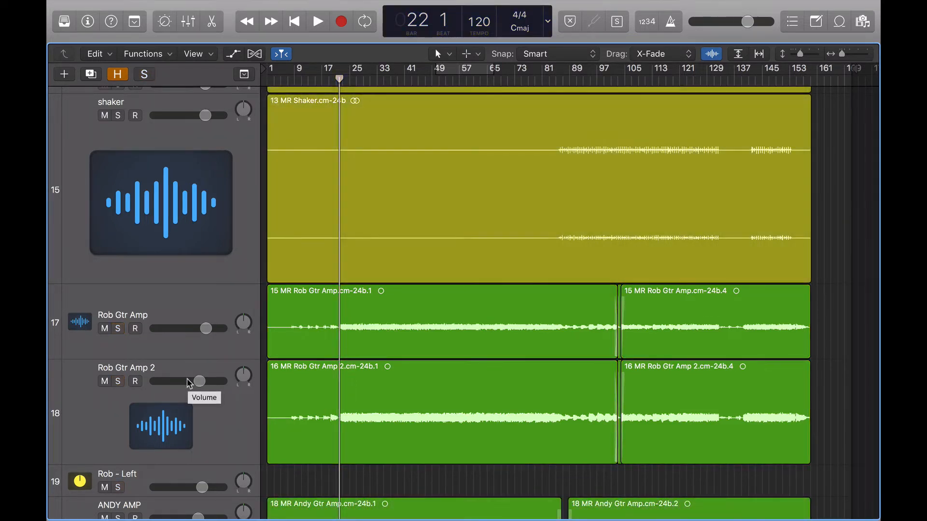
key("space")
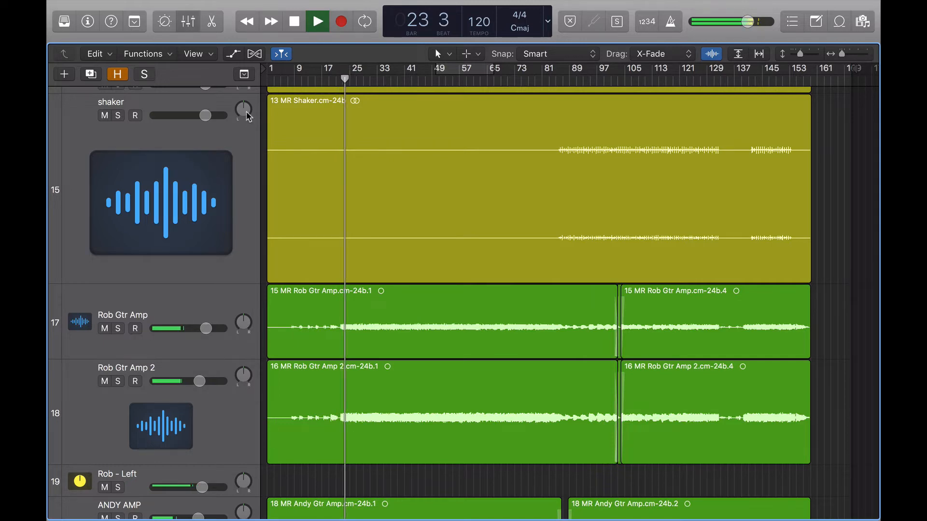
- Show the mixer and stop playback
left_click(188, 21)
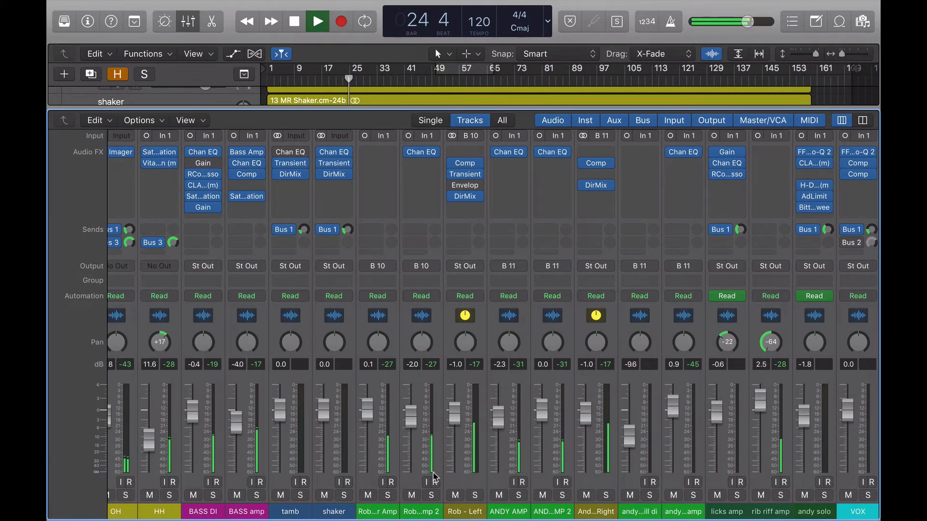
mouse_move(452, 177)
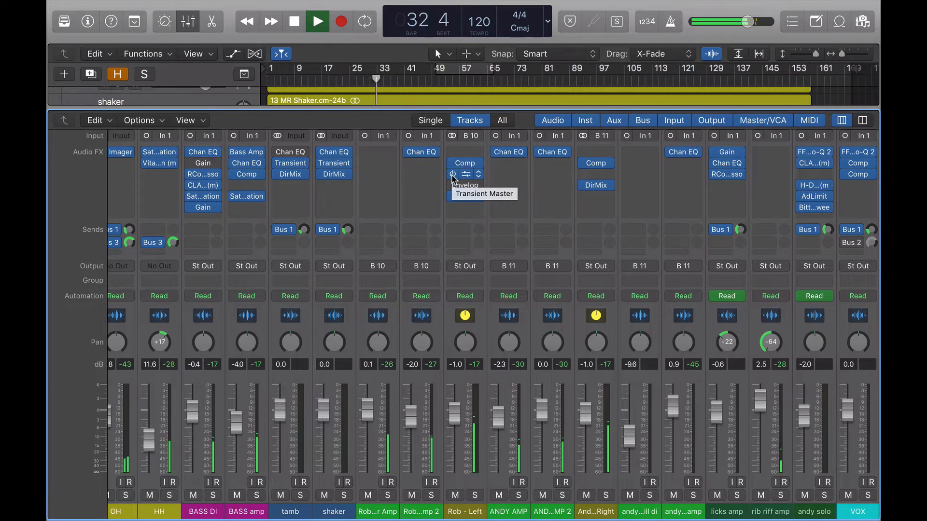
key("space")
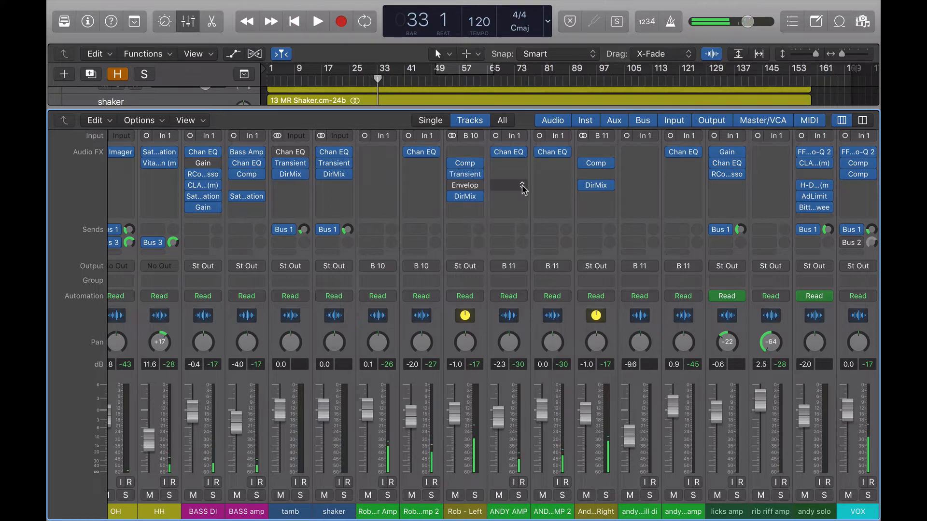
- Insert a stereo Transient Master plugin on the andy solo channel
scroll(670, 239, "right", 2)
scroll(671, 239, "right", 8)
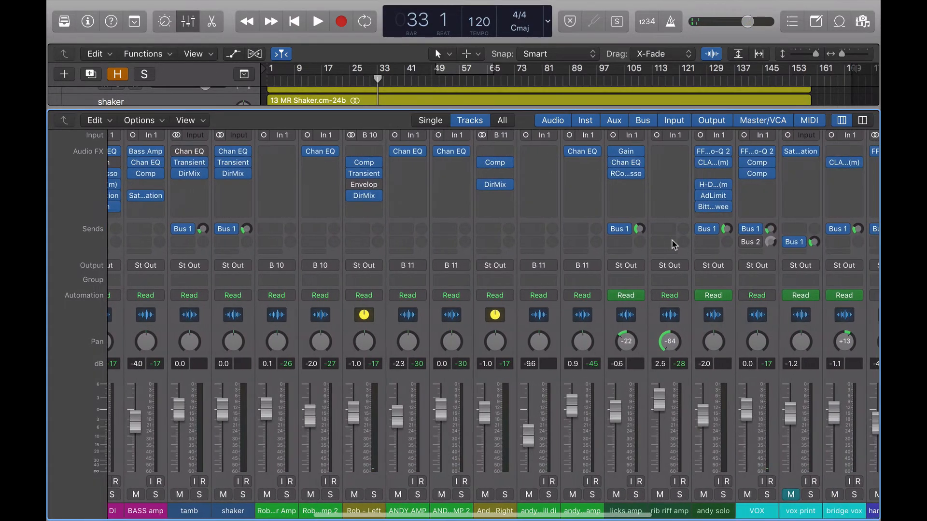
scroll(761, 299, "right", 2)
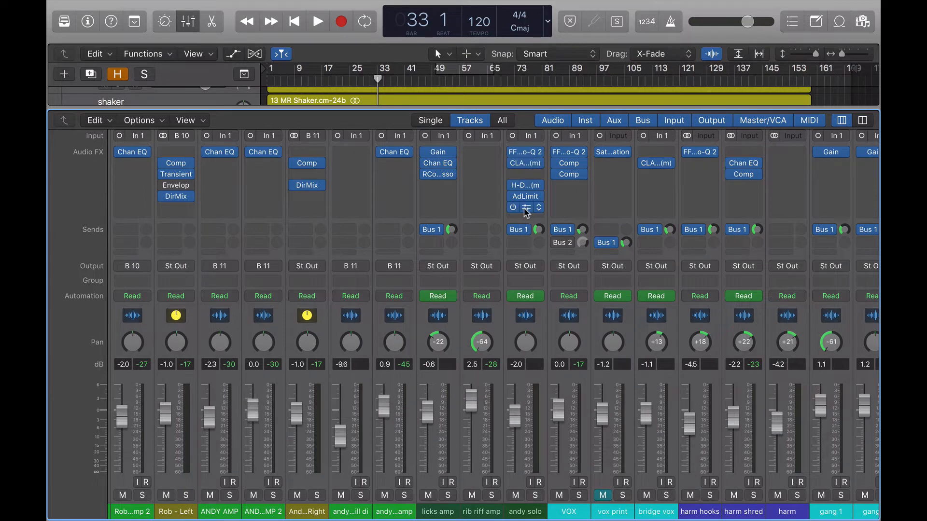
left_click(525, 207)
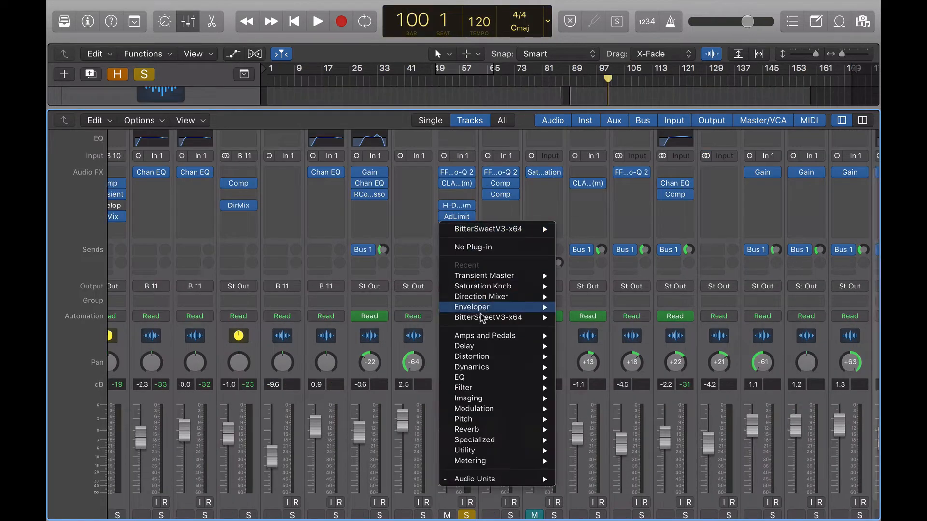
mouse_move(531, 276)
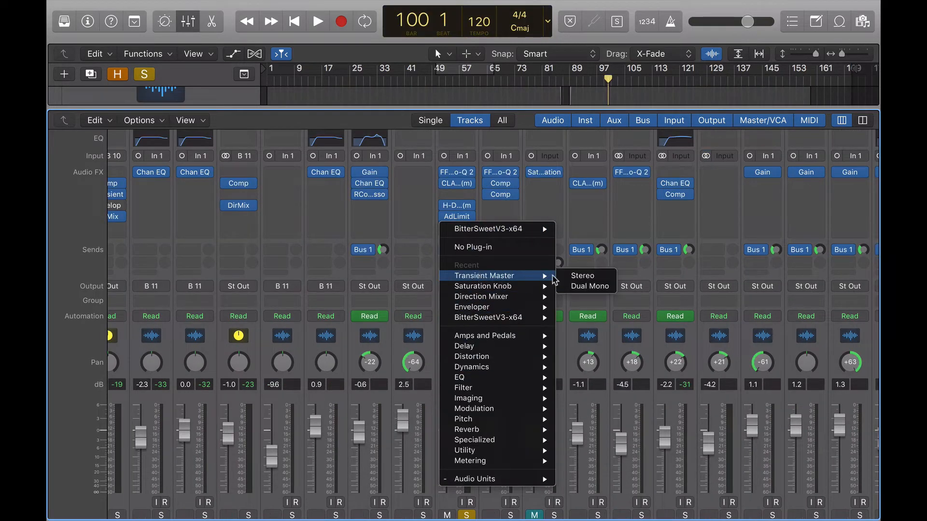
left_click(579, 272)
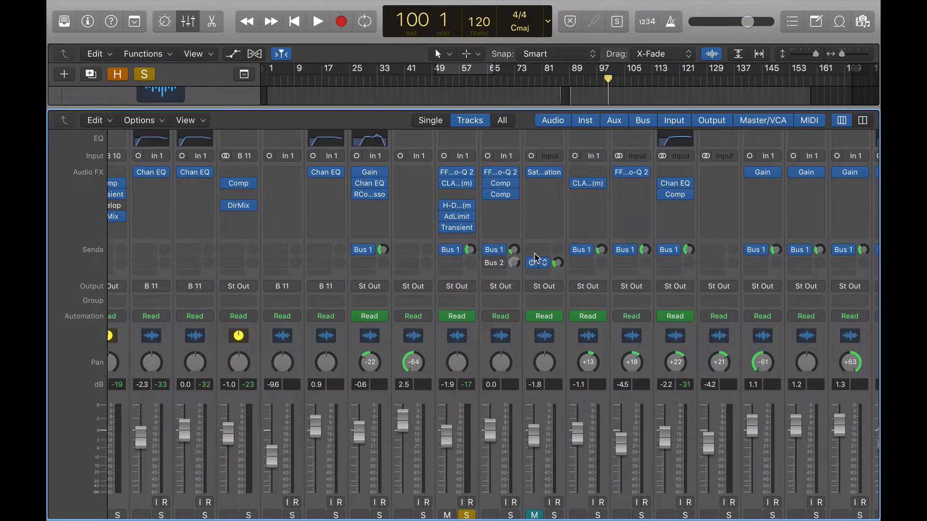
- Open andy solo's Transient Master and set its Attack to 19%
left_click(457, 227)
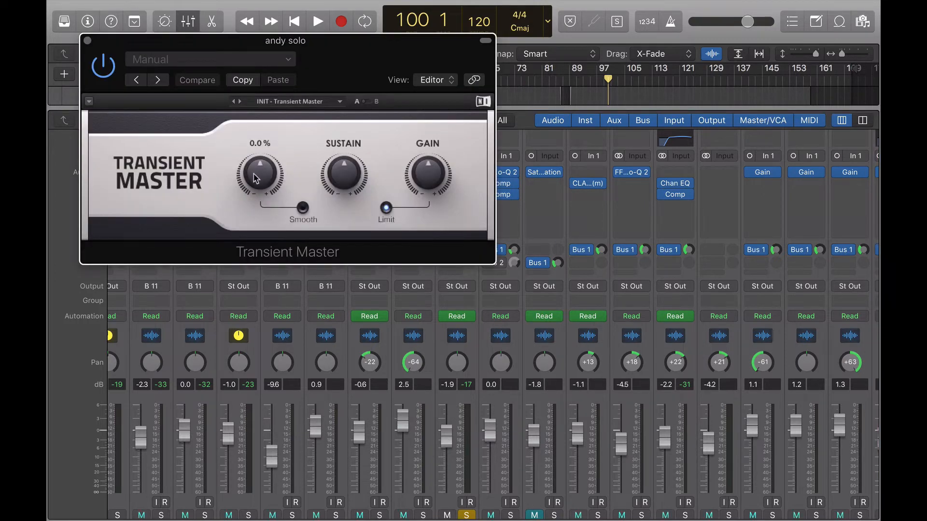
left_click_drag(256, 179, 256, 165)
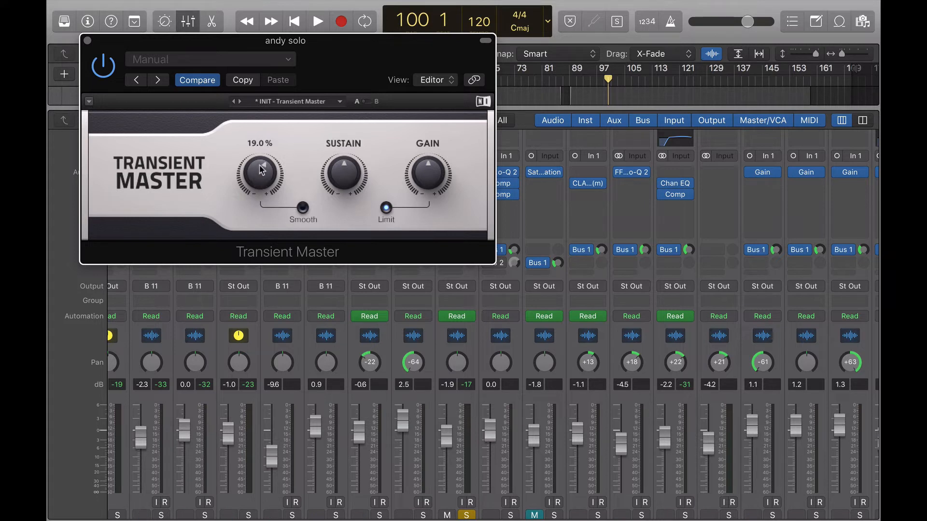
- Play the song and toggle the Transient Master bypass off and on to compare, then stop
key("space")
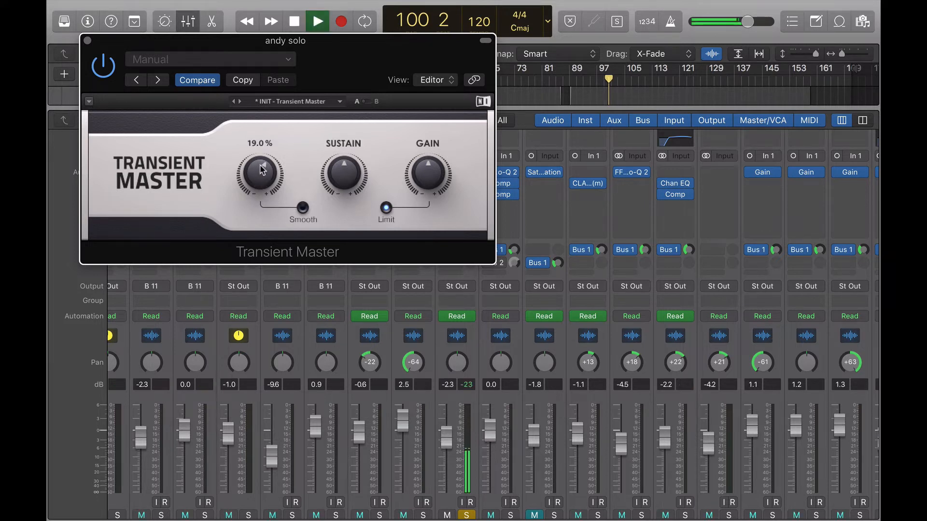
left_click(111, 67)
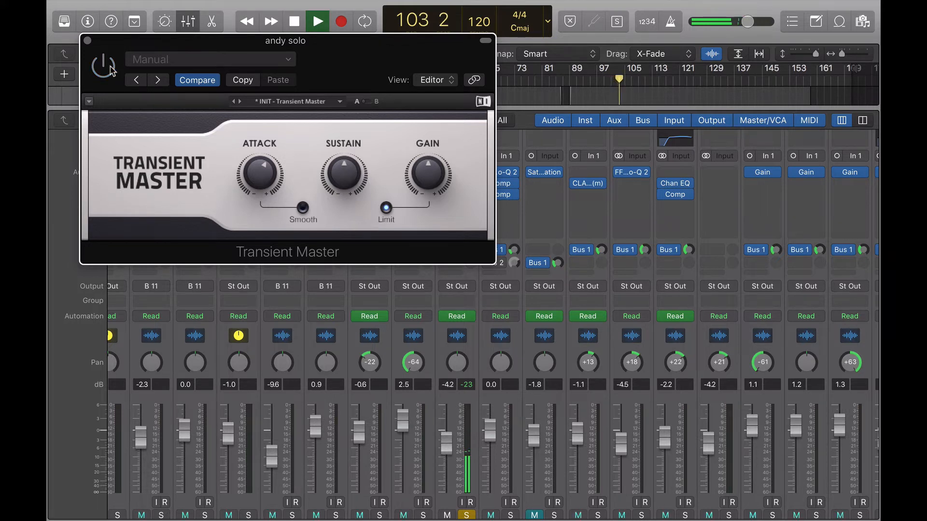
left_click(110, 68)
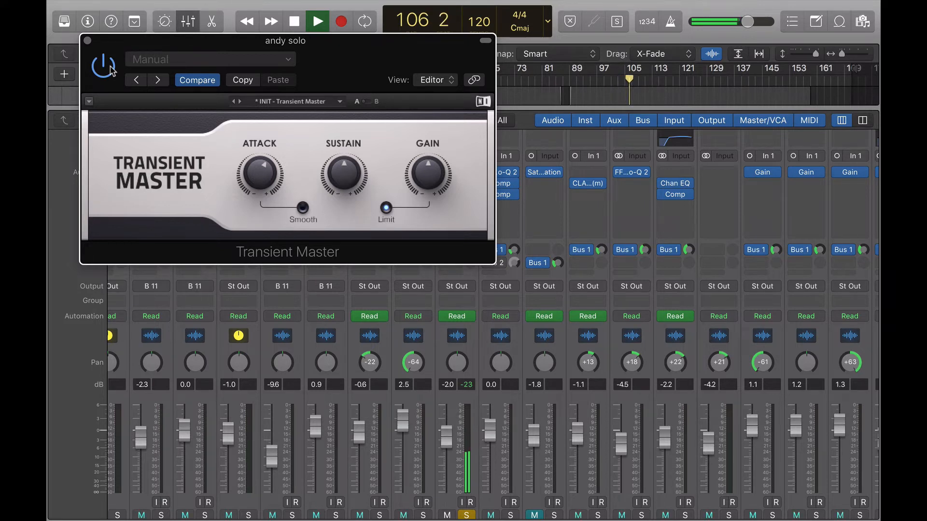
key("space")
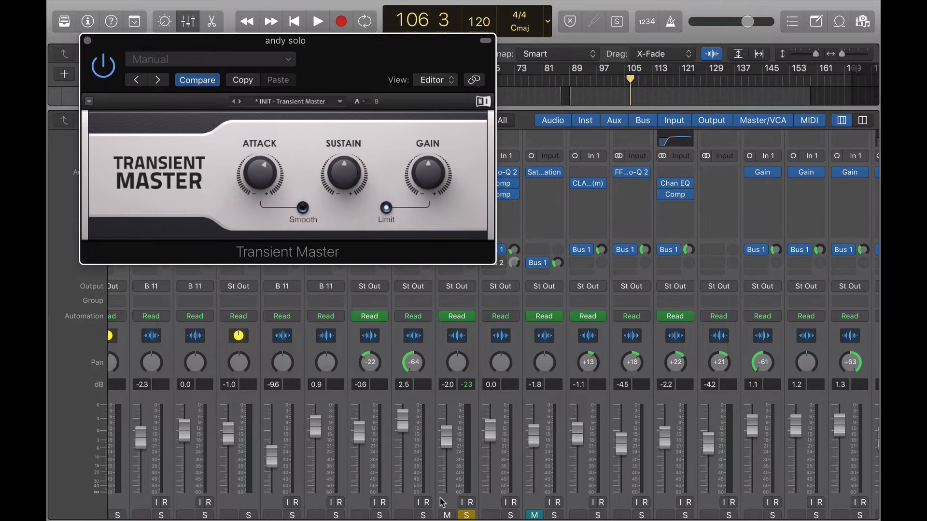
- Toggle the andy solo channel's solo and resume playback
left_click(466, 515)
key("space")
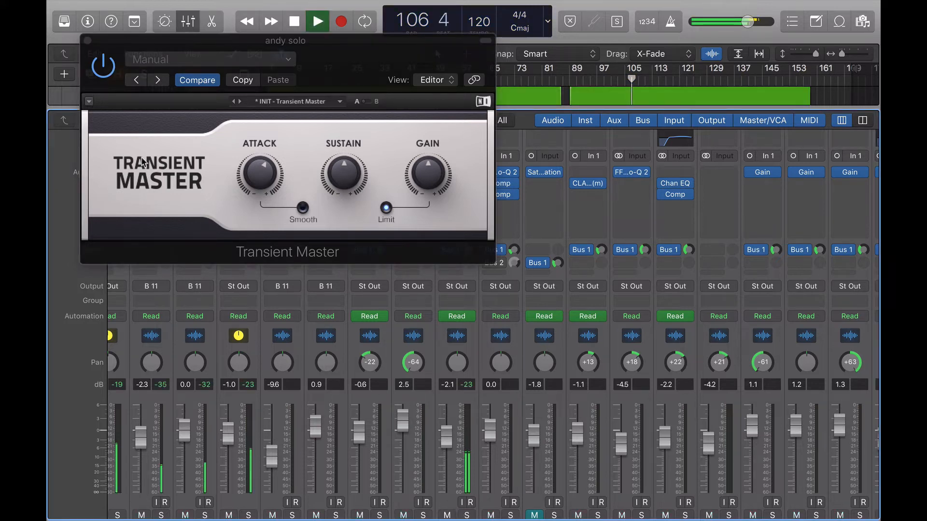
- Compare Transient Master settings by toggling bypass and sweeping Attack between -100% and 100% during playback, then stop
left_click(102, 71)
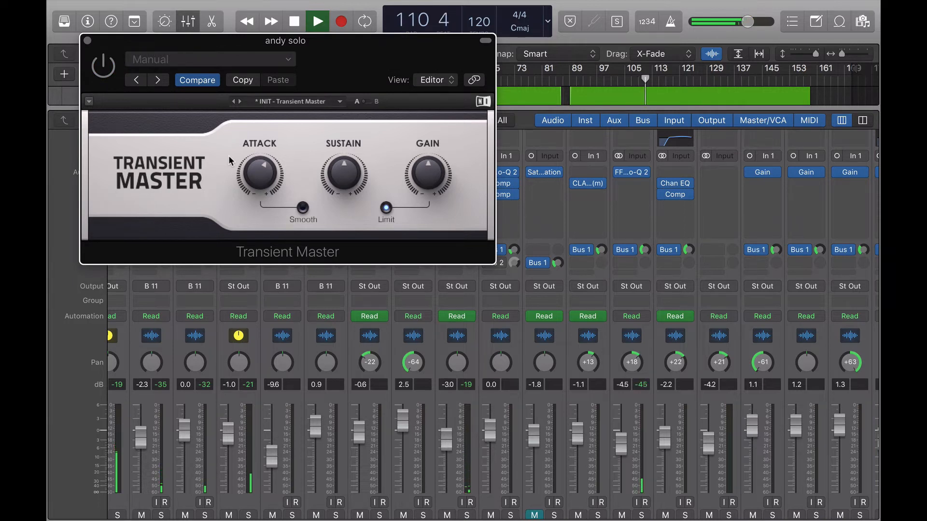
left_click_drag(250, 171, 255, 149)
left_click(104, 75)
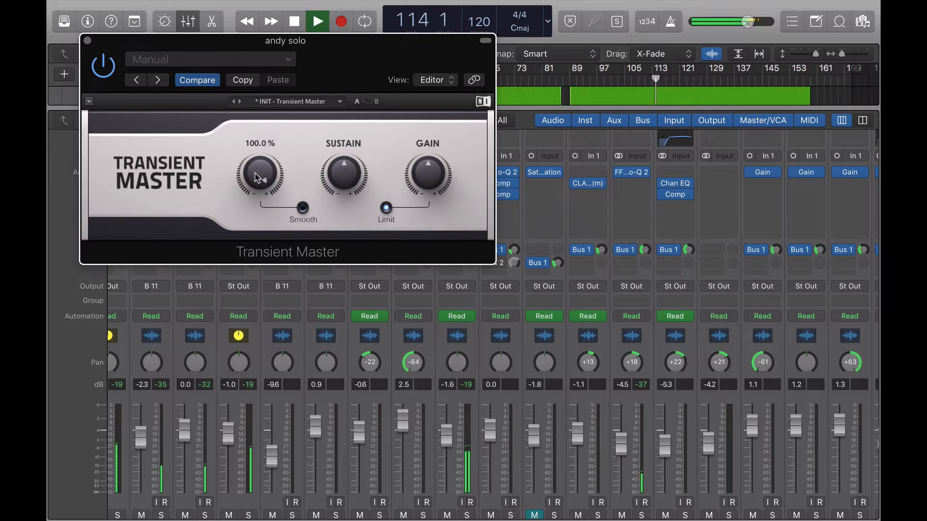
left_click_drag(261, 164, 260, 217)
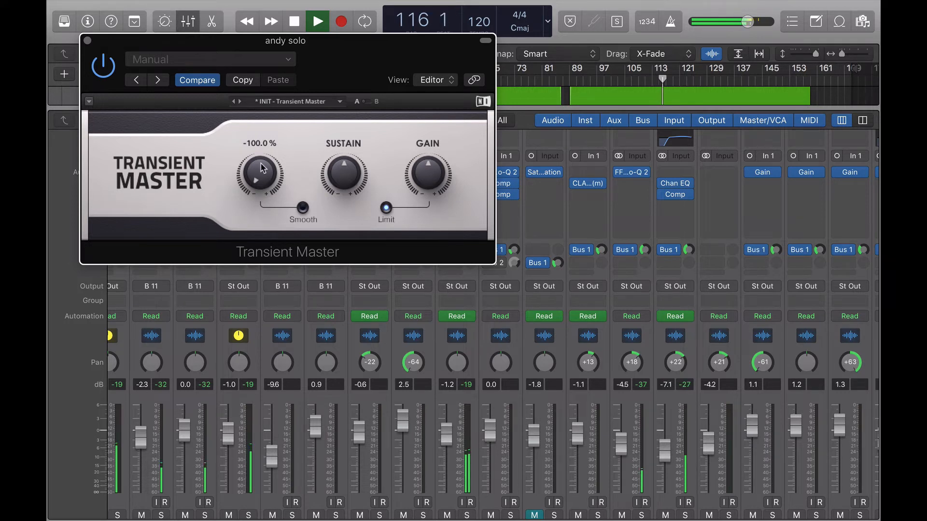
left_click_drag(261, 168, 260, 121)
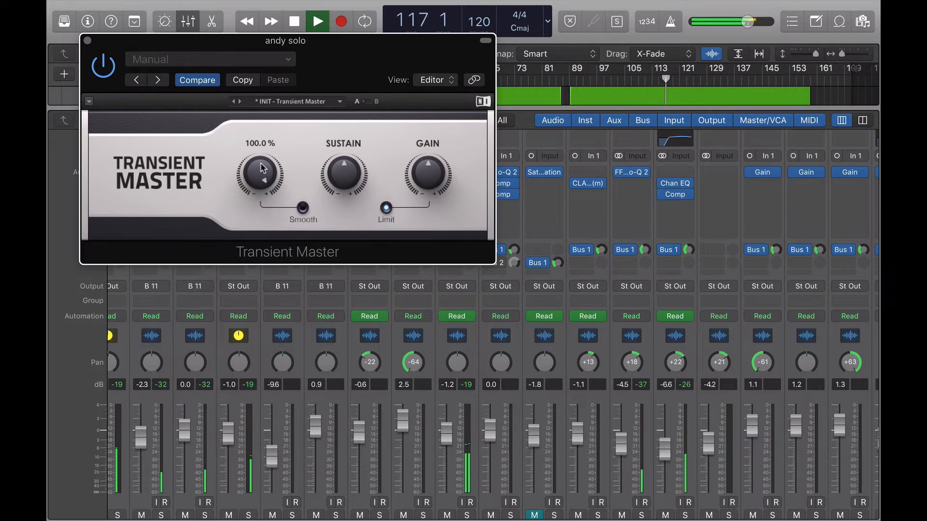
key("space")
- Solo the andy solo channel and resume playback
scroll(451, 357, "down", 2)
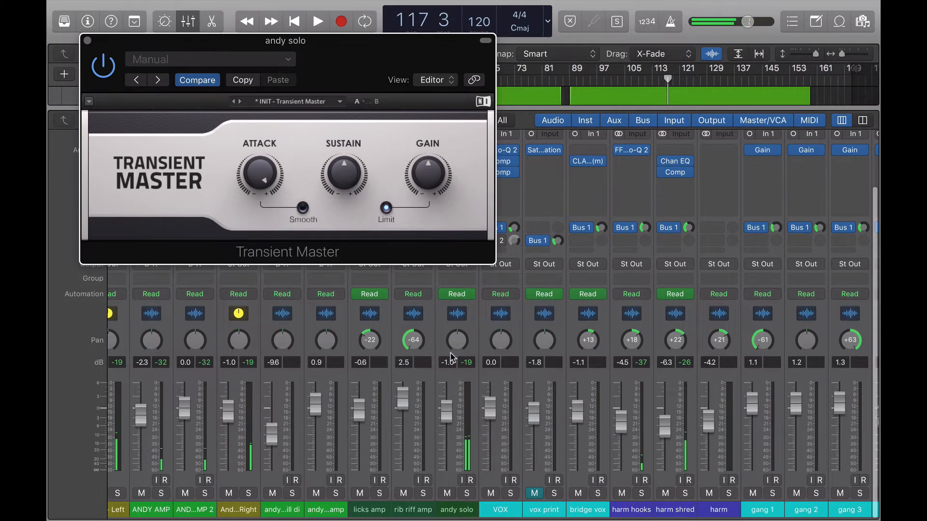
left_click(465, 495)
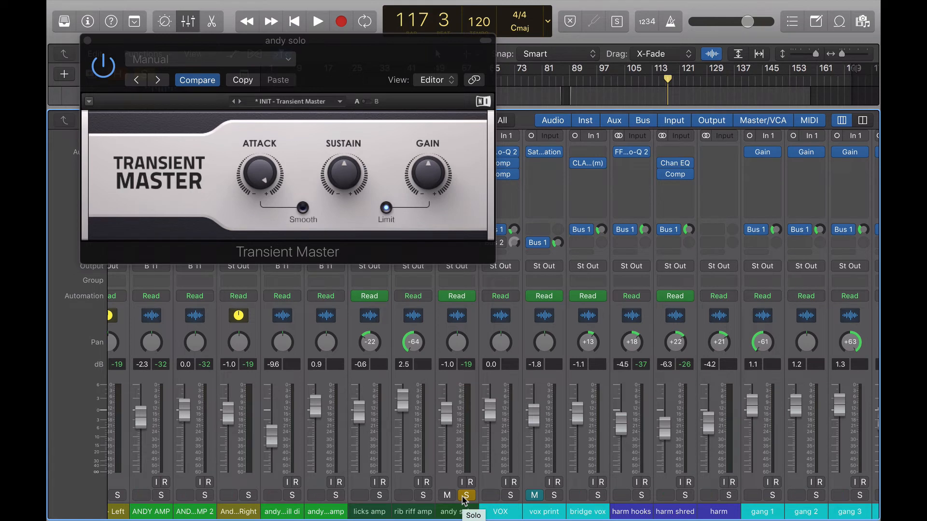
mouse_move(268, 178)
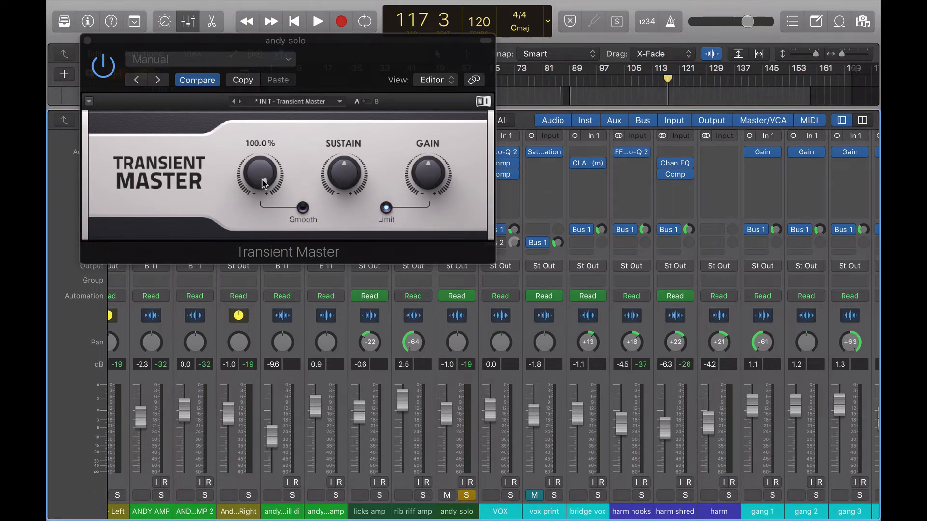
key("space")
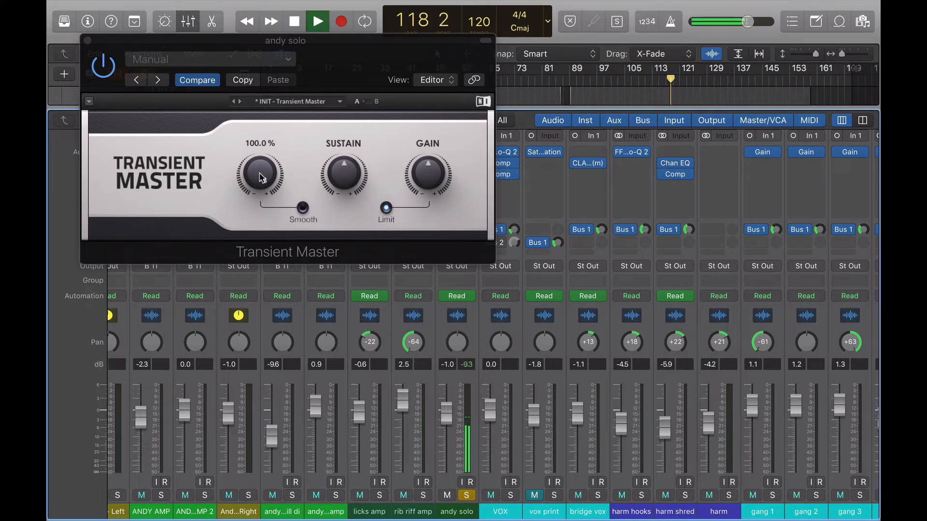
- Adjust the Transient Master Attack during playback, stop, and set Attack to 39%
left_click_drag(259, 178, 260, 177)
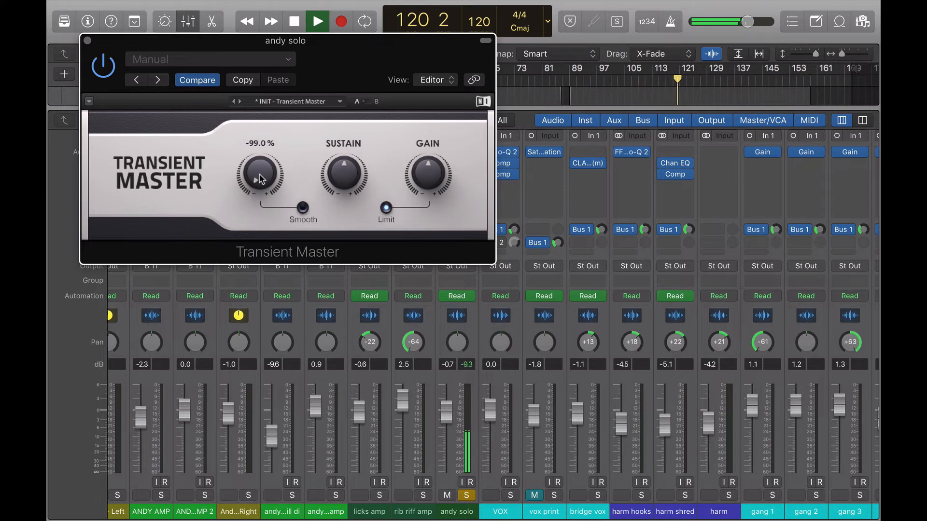
left_click_drag(259, 179, 260, 178)
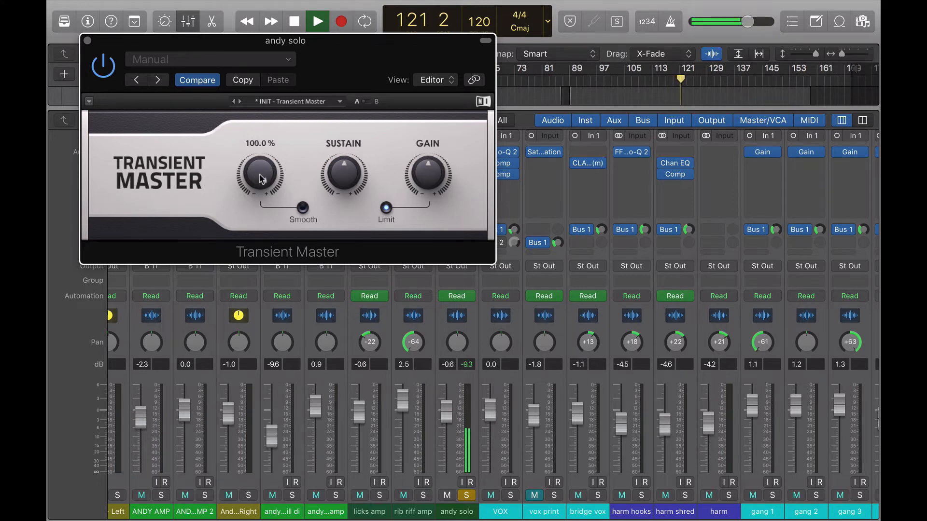
key("space")
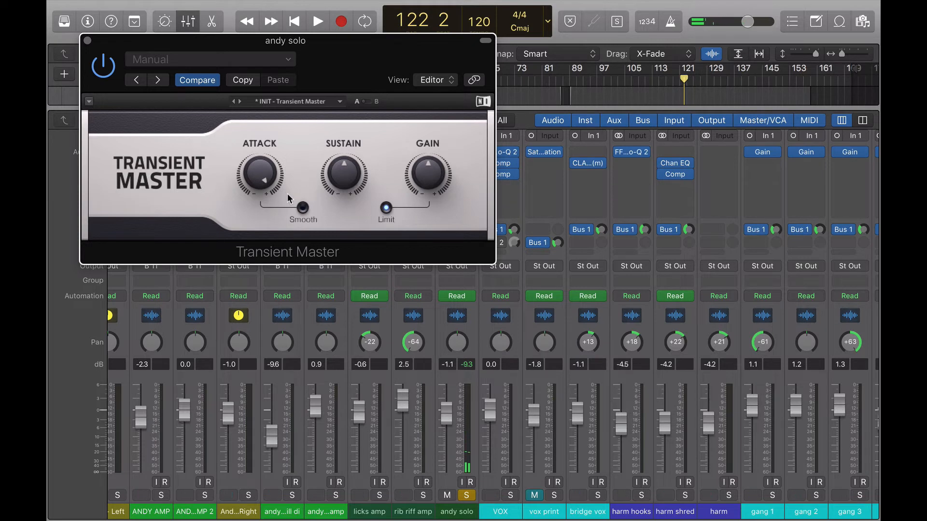
mouse_move(256, 168)
left_mouse_down()
mouse_move(256, 193)
mouse_move(264, 175)
left_mouse_up()
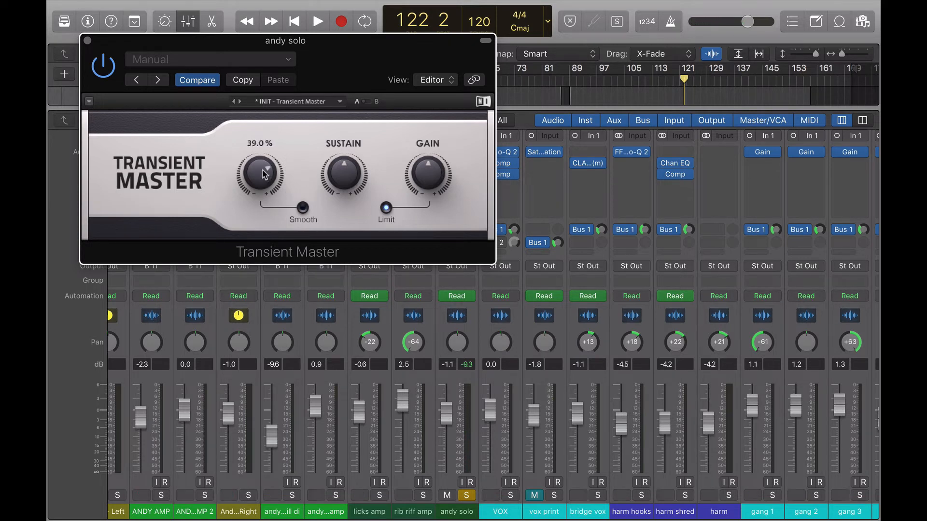
- Close the Transient Master window and unsolo the andy solo channel
left_click(87, 40)
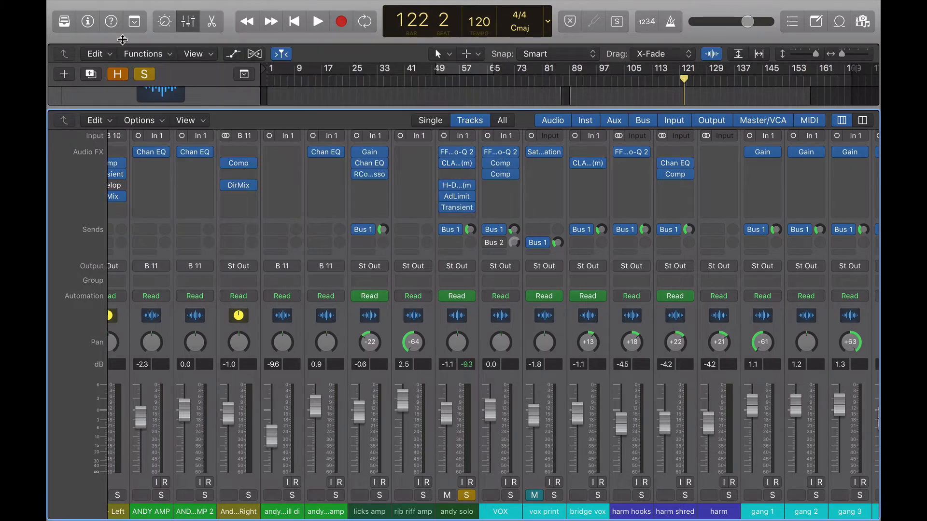
left_click(467, 496)
- Solo the tamb and shaker channels
scroll(378, 462, "left", 3)
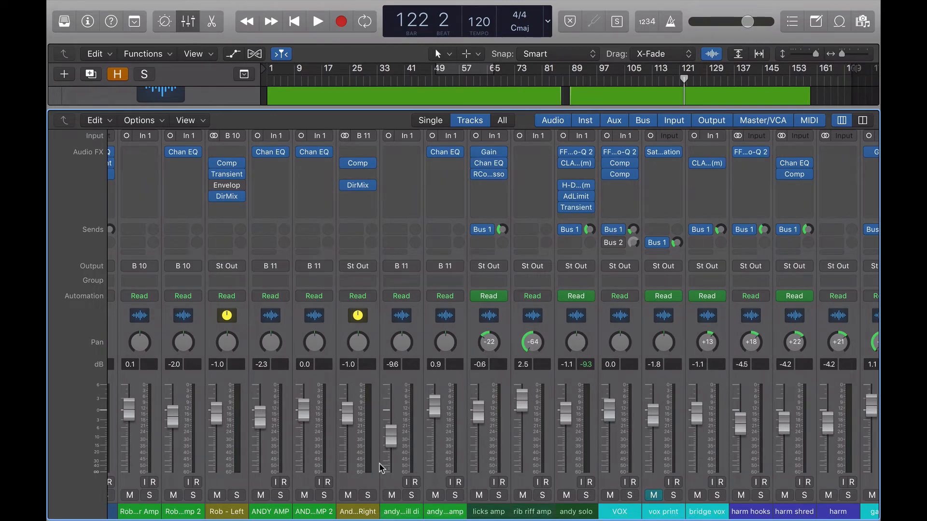
scroll(378, 462, "left", 8)
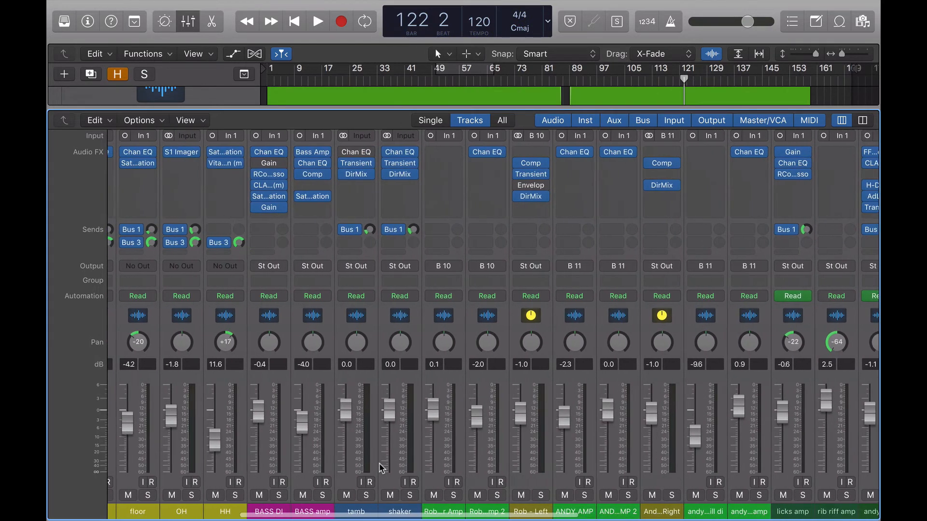
left_click(373, 495)
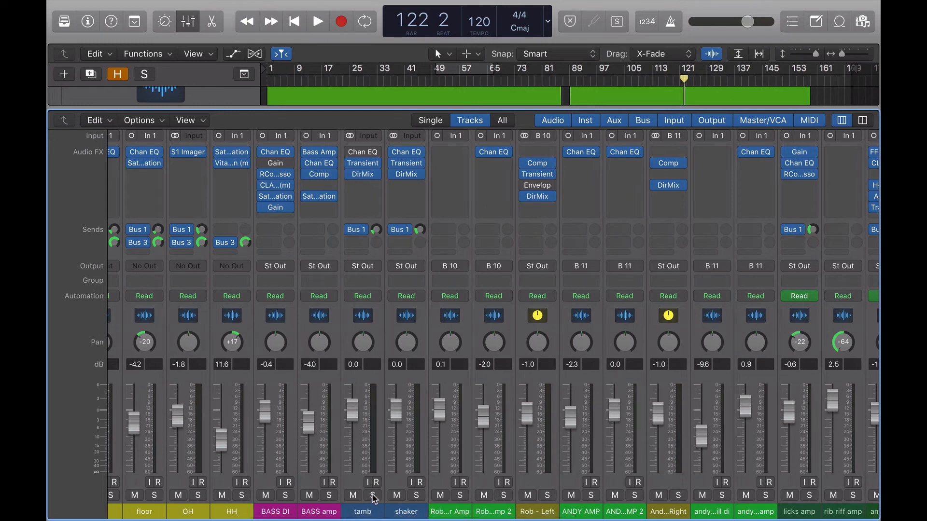
left_click(416, 496)
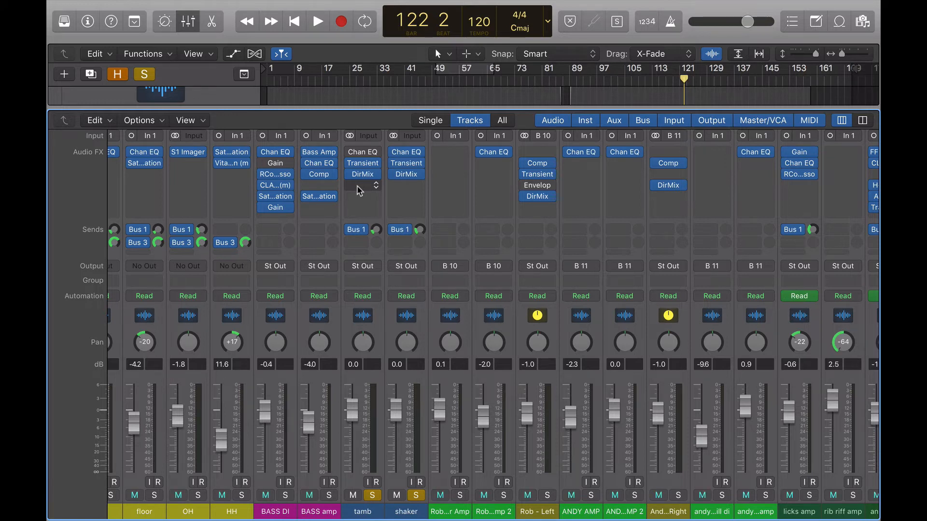
- Open the shaker channel's Transient Master and move its window aside
left_click(407, 165)
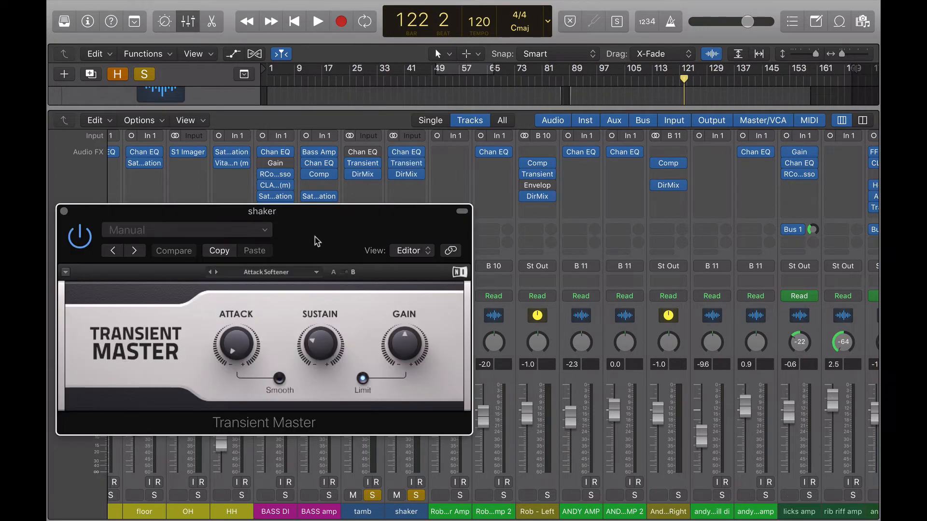
left_click_drag(316, 222, 695, 79)
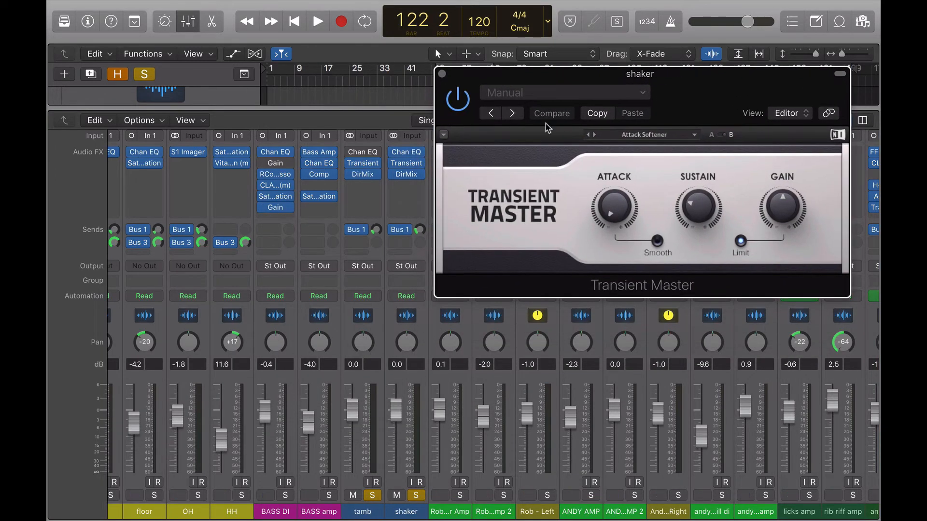
- Open the tamb channel's Transient Master and arrange the tamb and shaker plugin windows one above the other
left_click(364, 164)
left_click_drag(308, 61, 665, 292)
left_click_drag(691, 83, 702, 56)
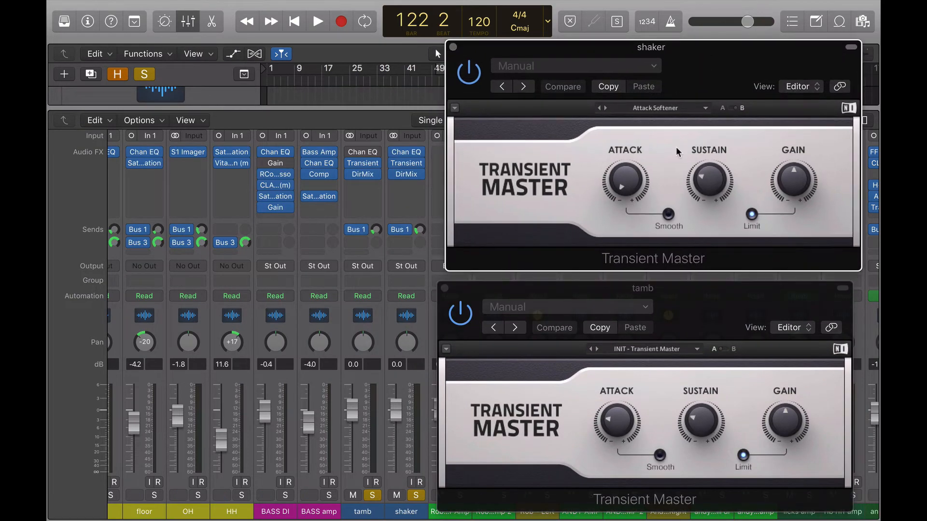
left_click_drag(686, 308, 690, 301)
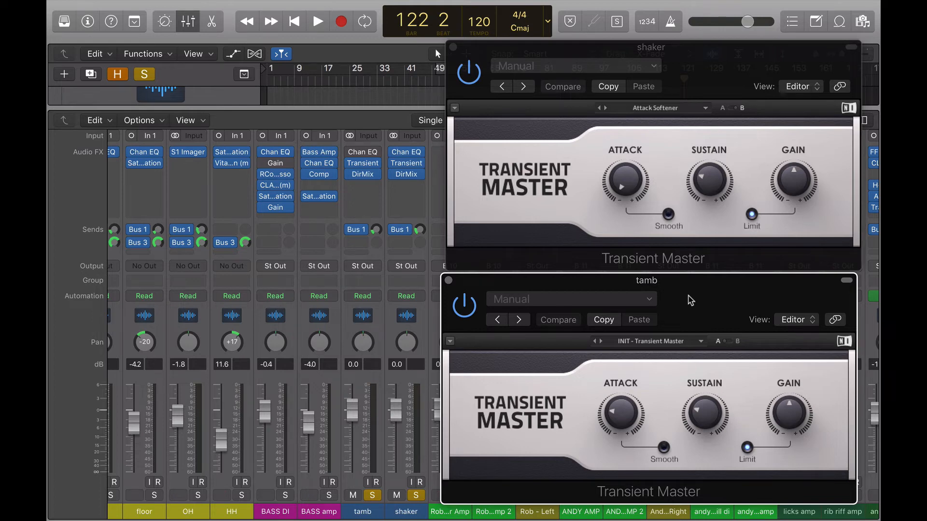
left_click(448, 280)
left_click(453, 47)
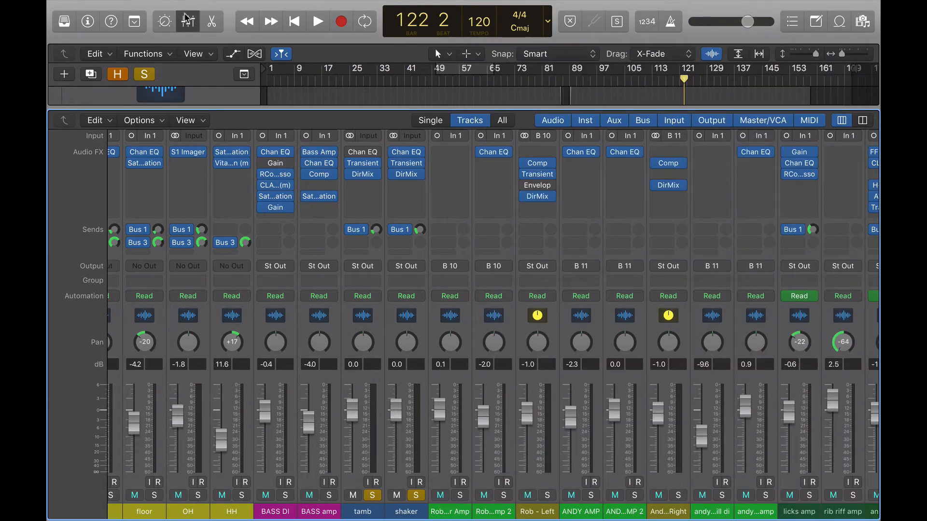
left_click(187, 21)
scroll(614, 274, "up", 3)
scroll(520, 197, "right", 3)
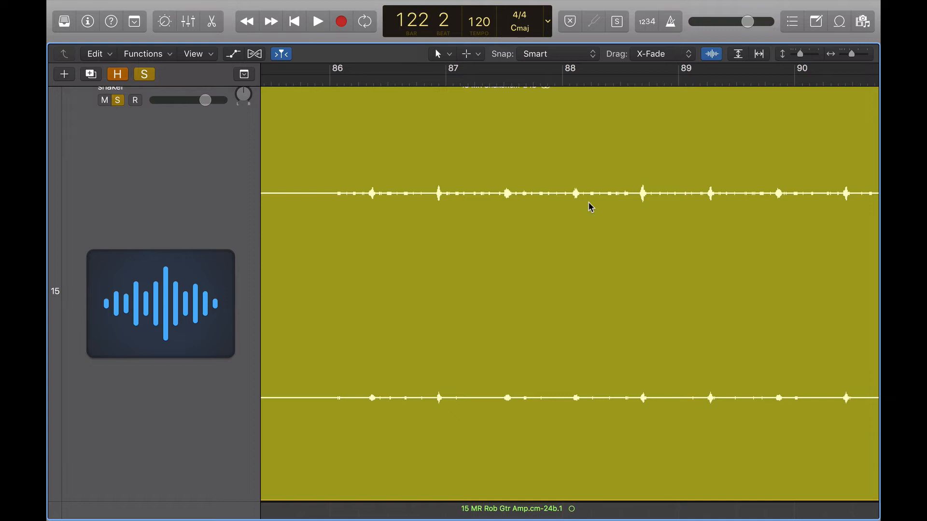
left_click(144, 74)
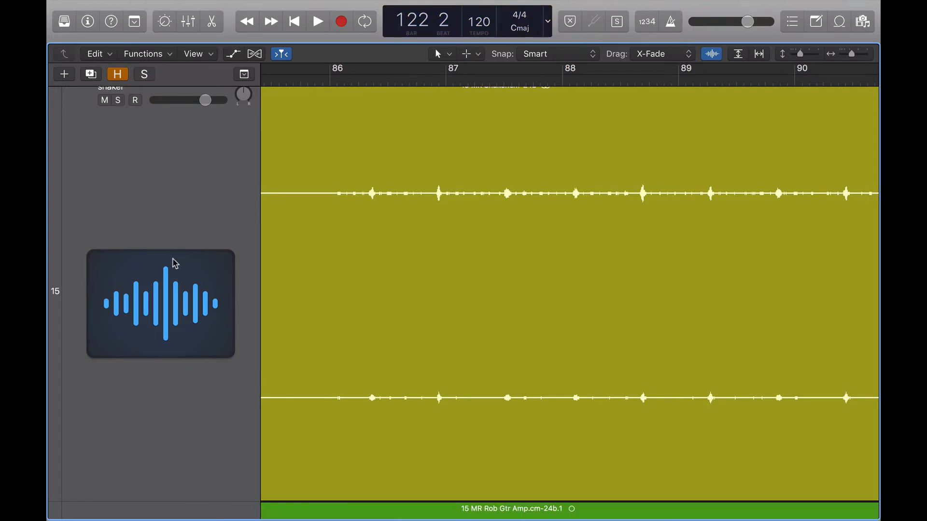
key("super+Up")
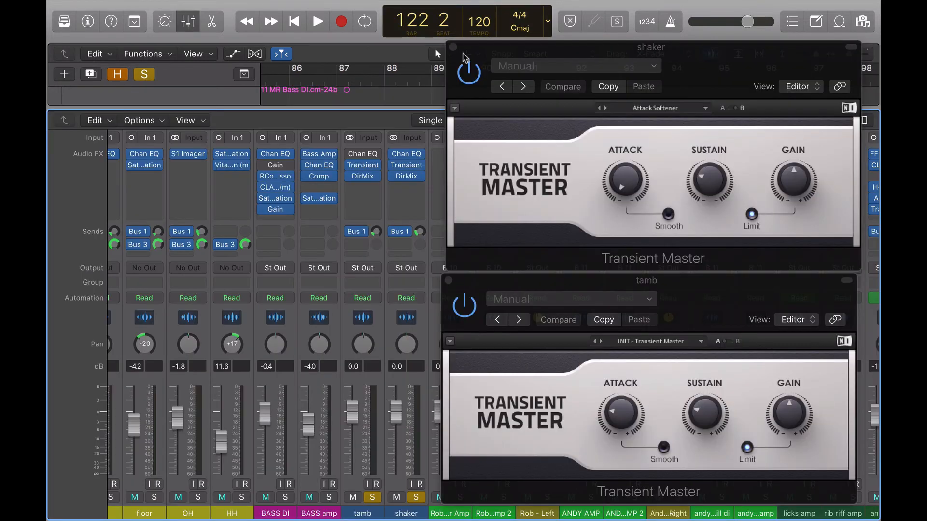
- Play the song and bypass and re-enable the shaker and tamb Transient Masters to compare, then stop
key("space")
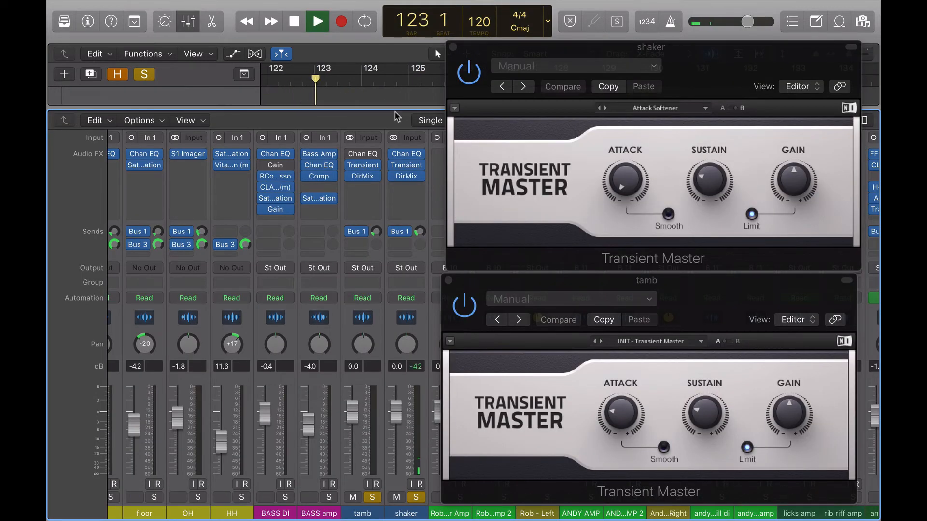
left_click(480, 103)
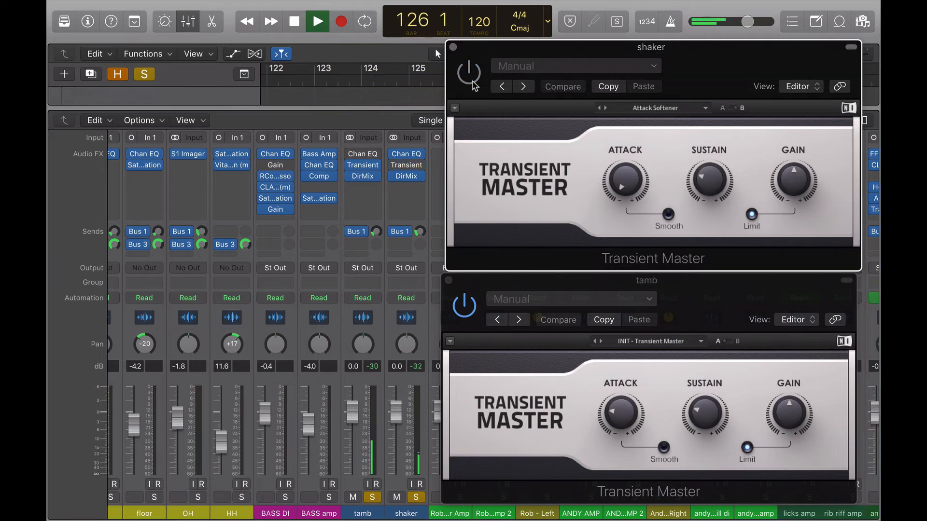
left_click(468, 74)
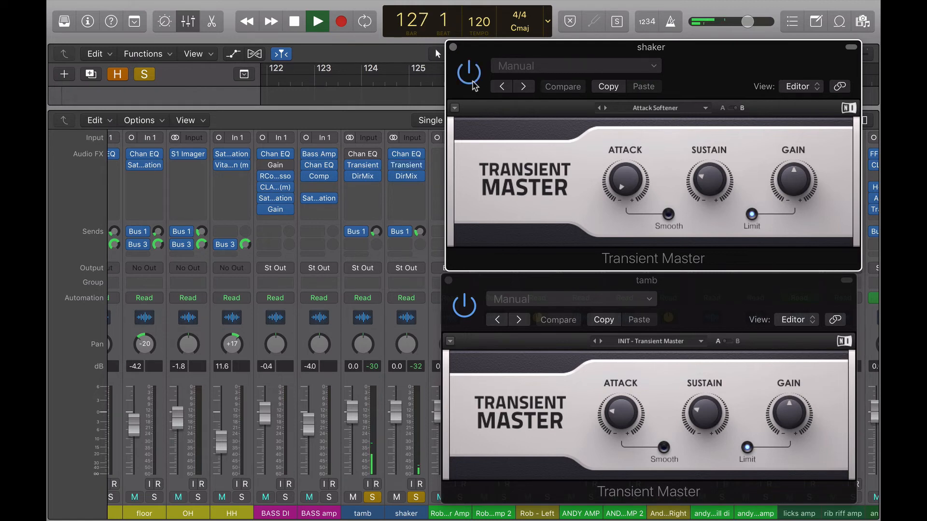
left_click(464, 314)
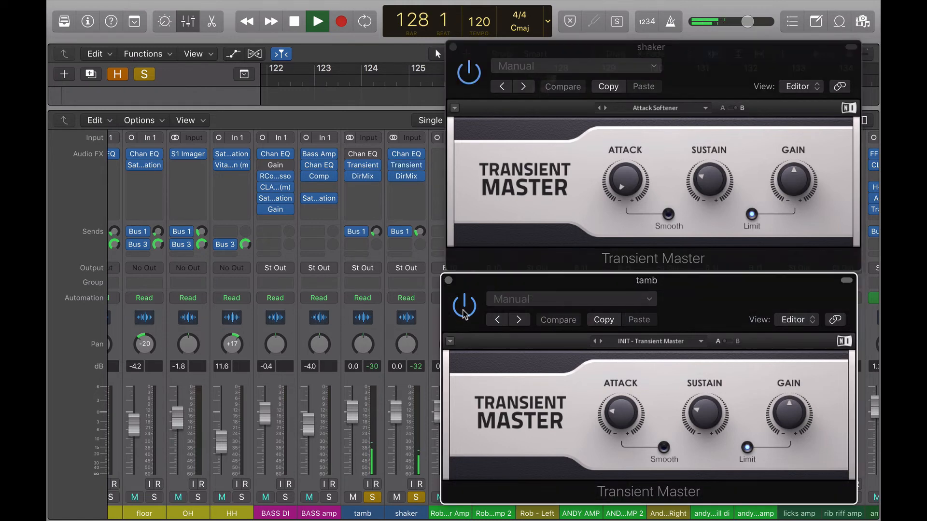
left_click(464, 313)
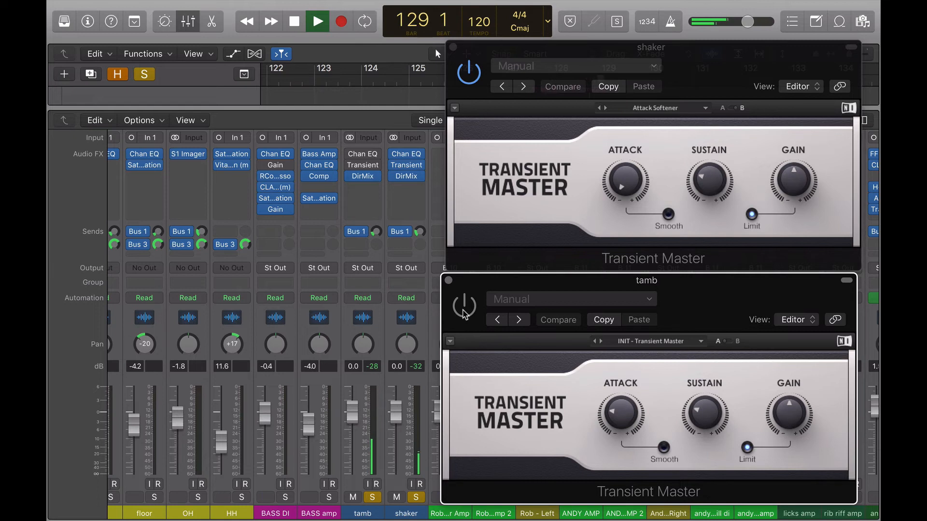
left_click(464, 314)
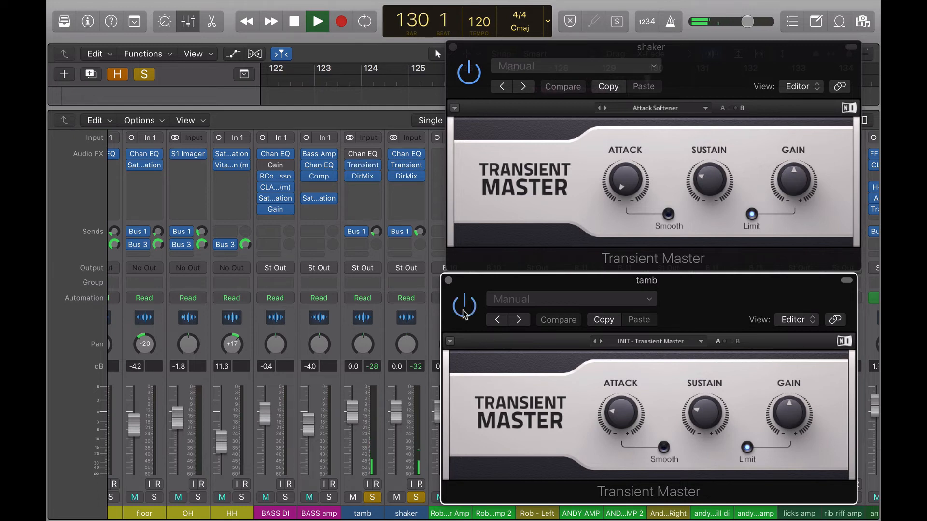
key("space")
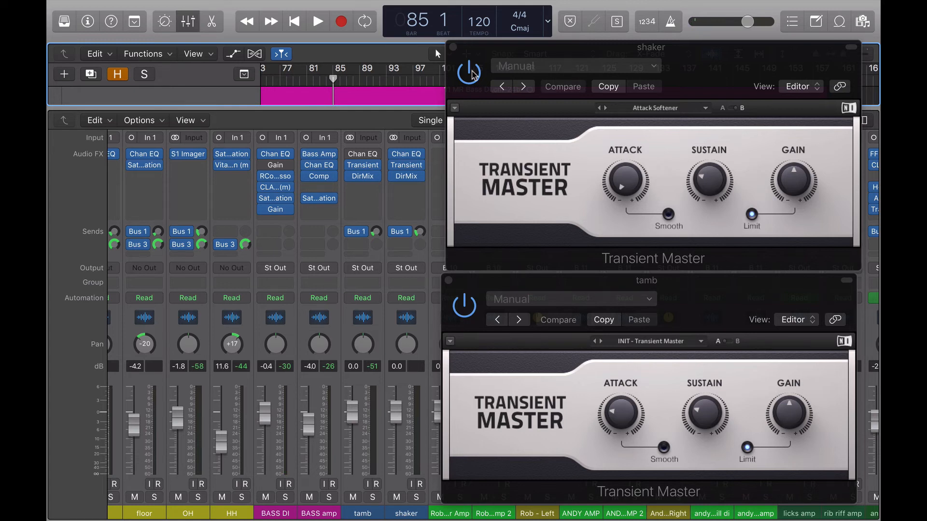
- Compare the shaker's Transient Master bypassed and active during playback, stop, and set its Attack to -64.0%
left_click(469, 71)
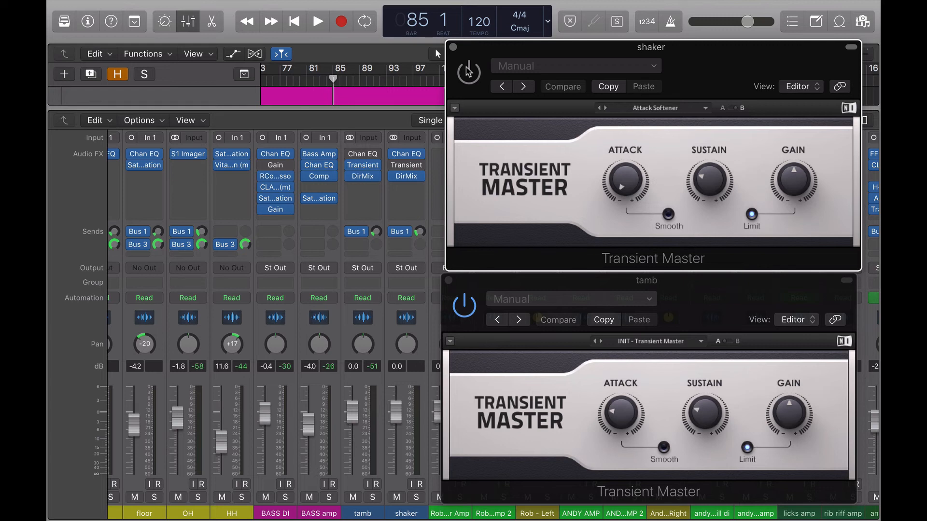
key("space")
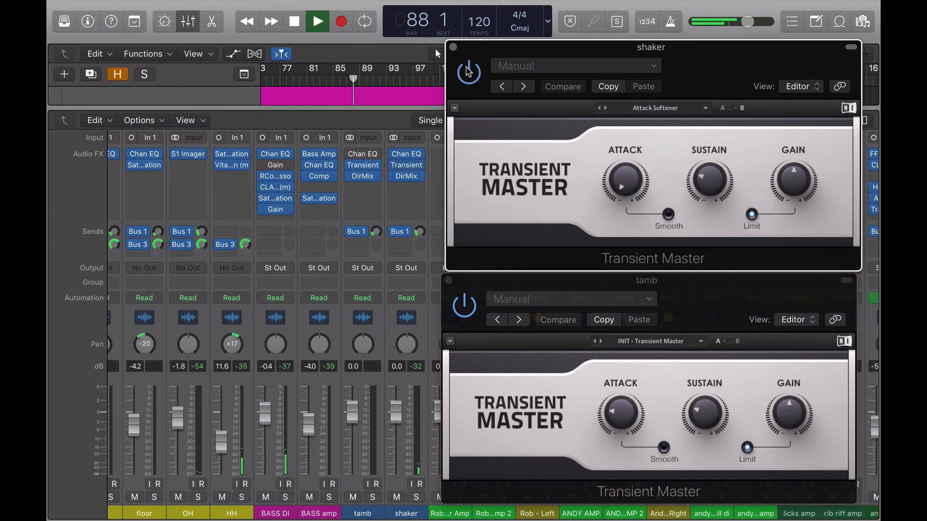
left_click(468, 72)
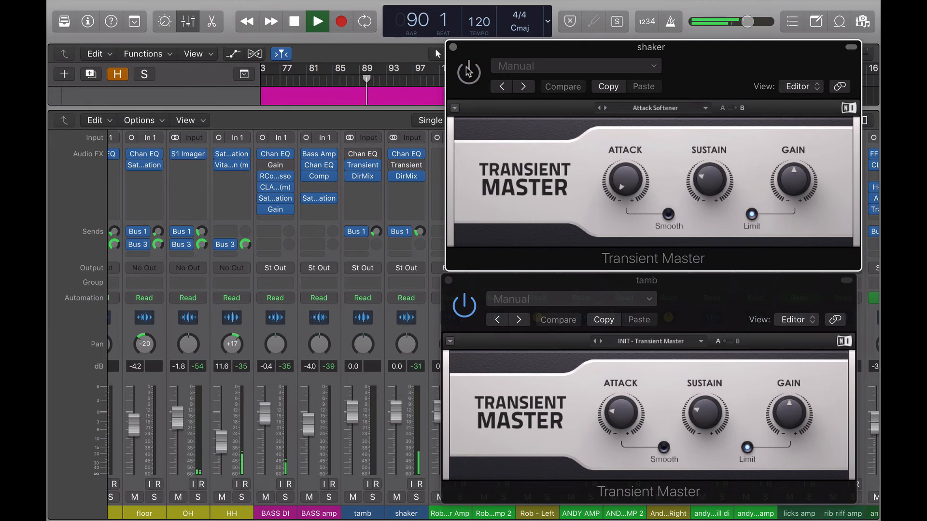
left_click(467, 71)
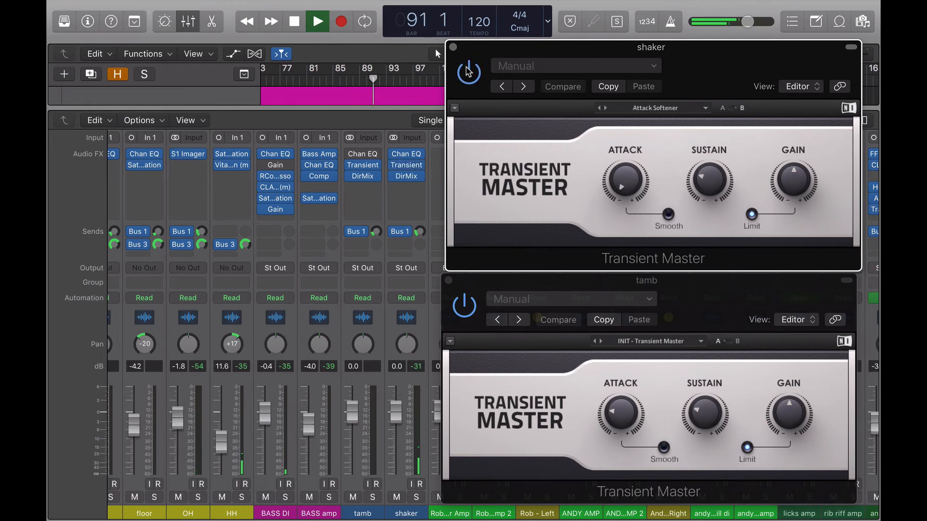
key("space")
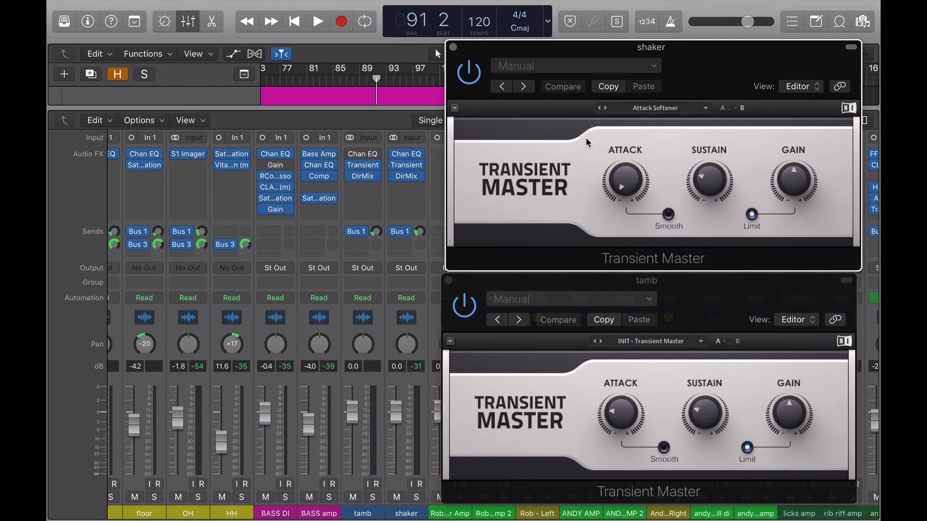
mouse_move(618, 190)
left_click_drag(621, 187, 621, 173)
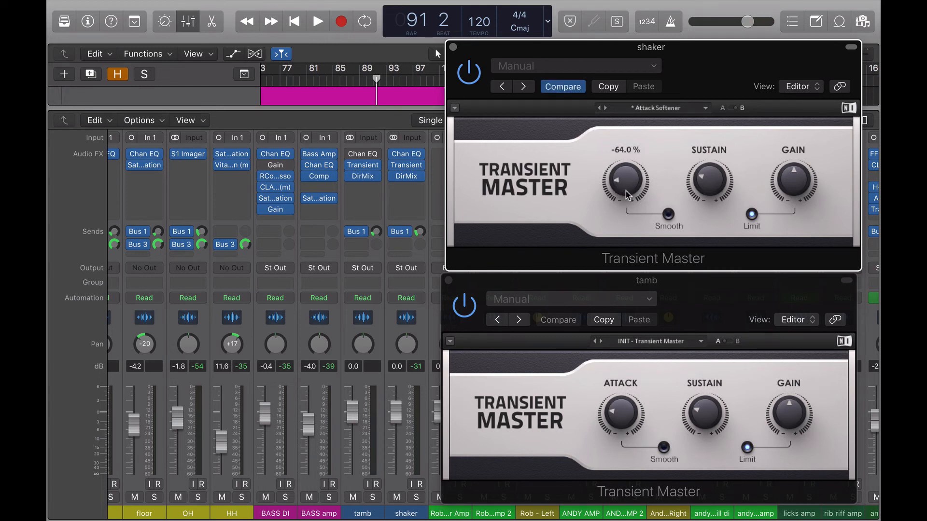